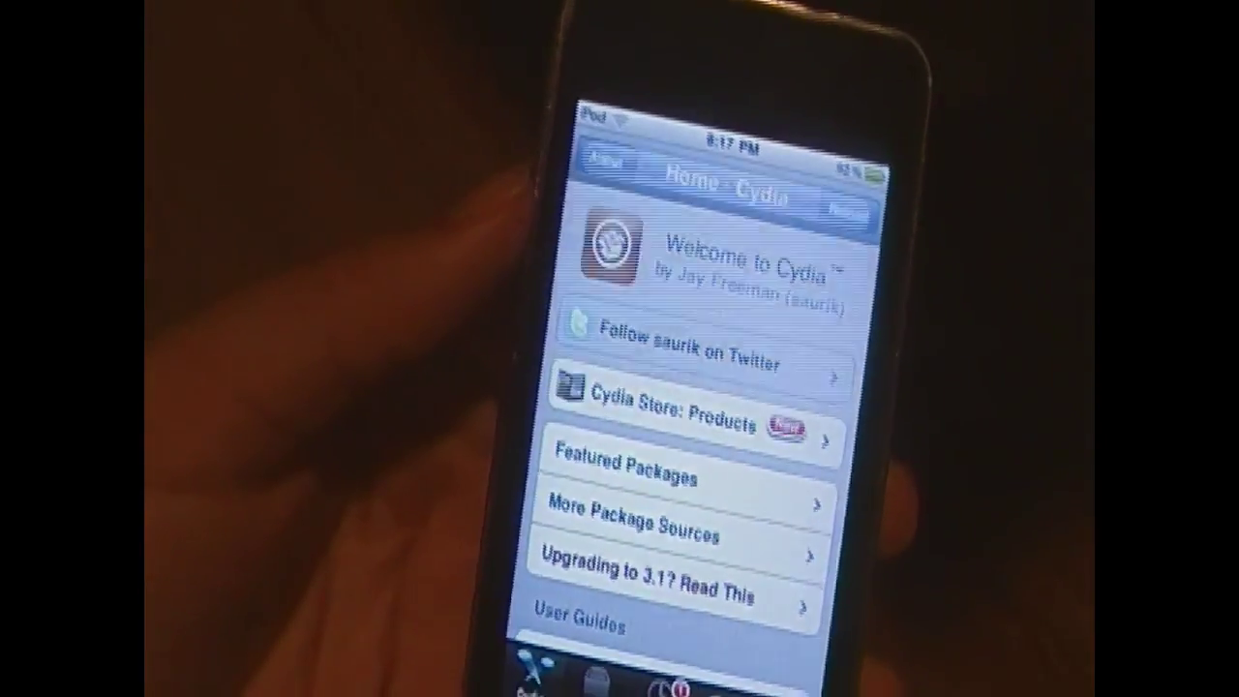
Search Cydia for 'iblank', confirm iBlank 2.0 is installed, then return to the home screen
left_click(774, 683)
left_click(813, 179)
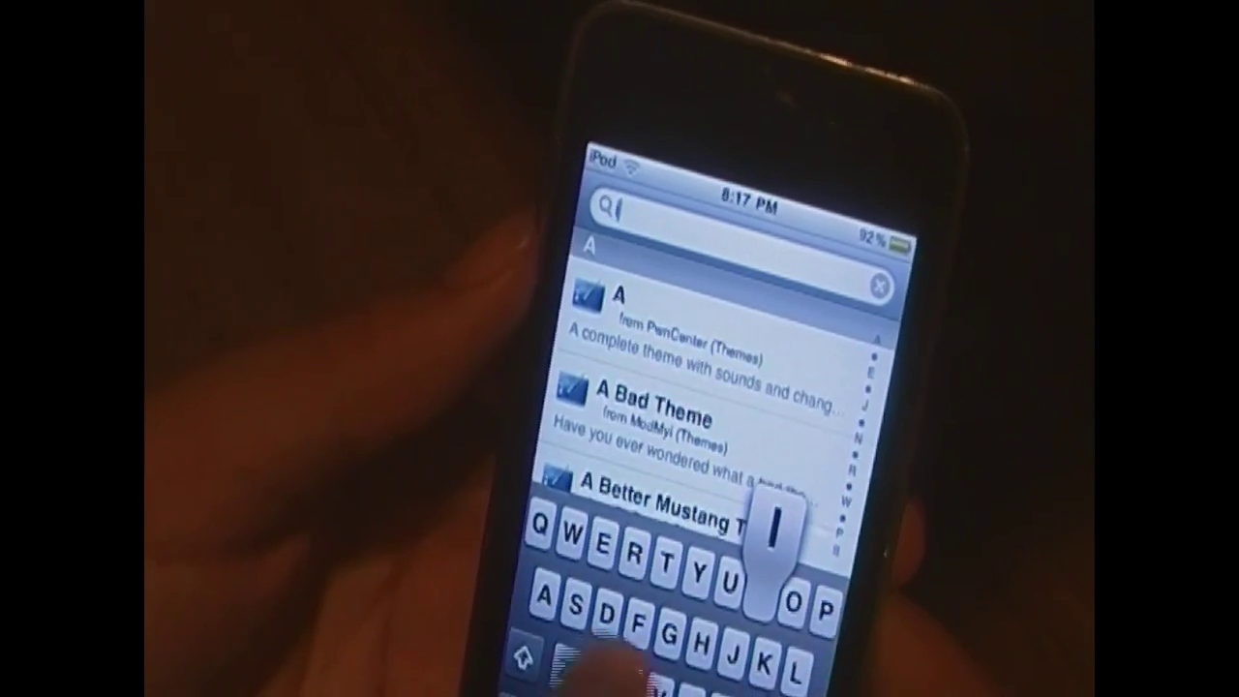
type("iblank")
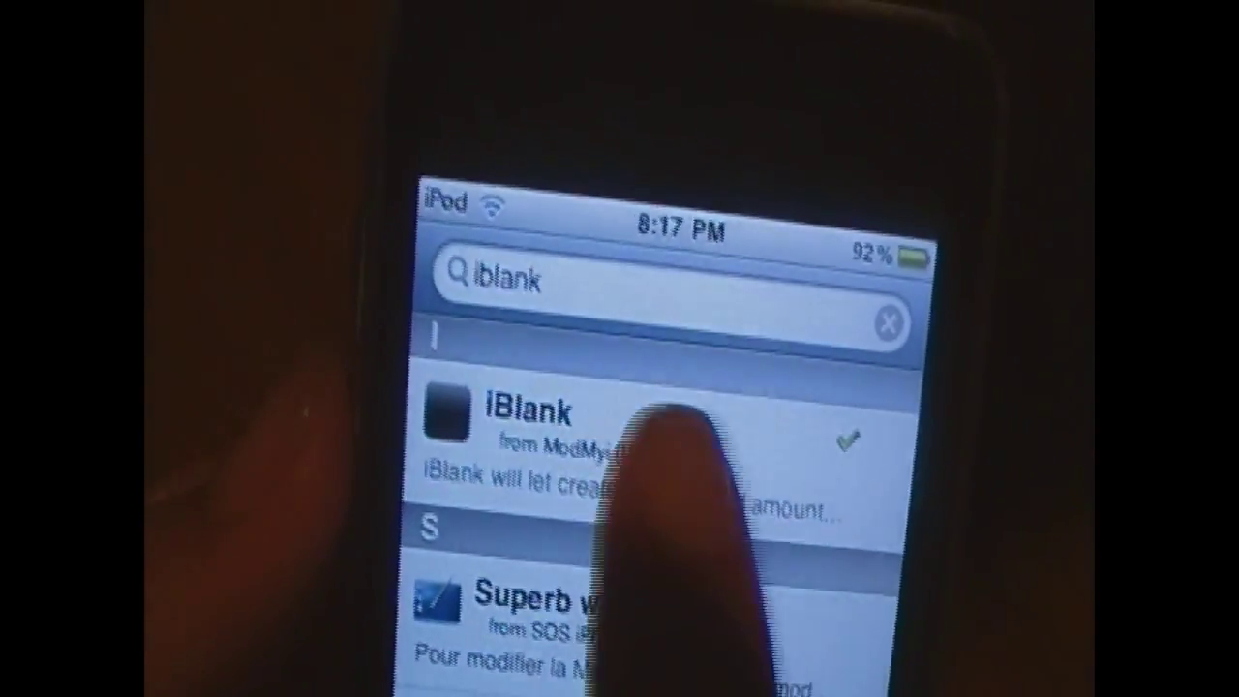
left_click(673, 421)
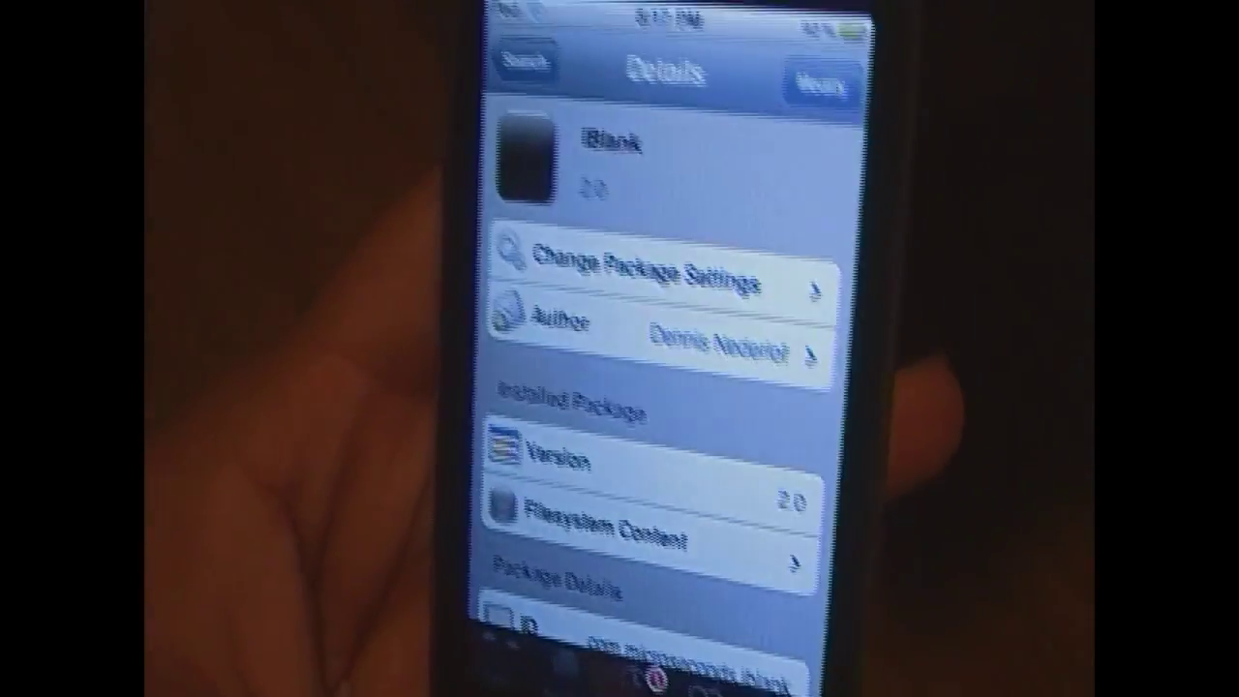
key("Home")
left_click_drag(775, 435, 446, 528)
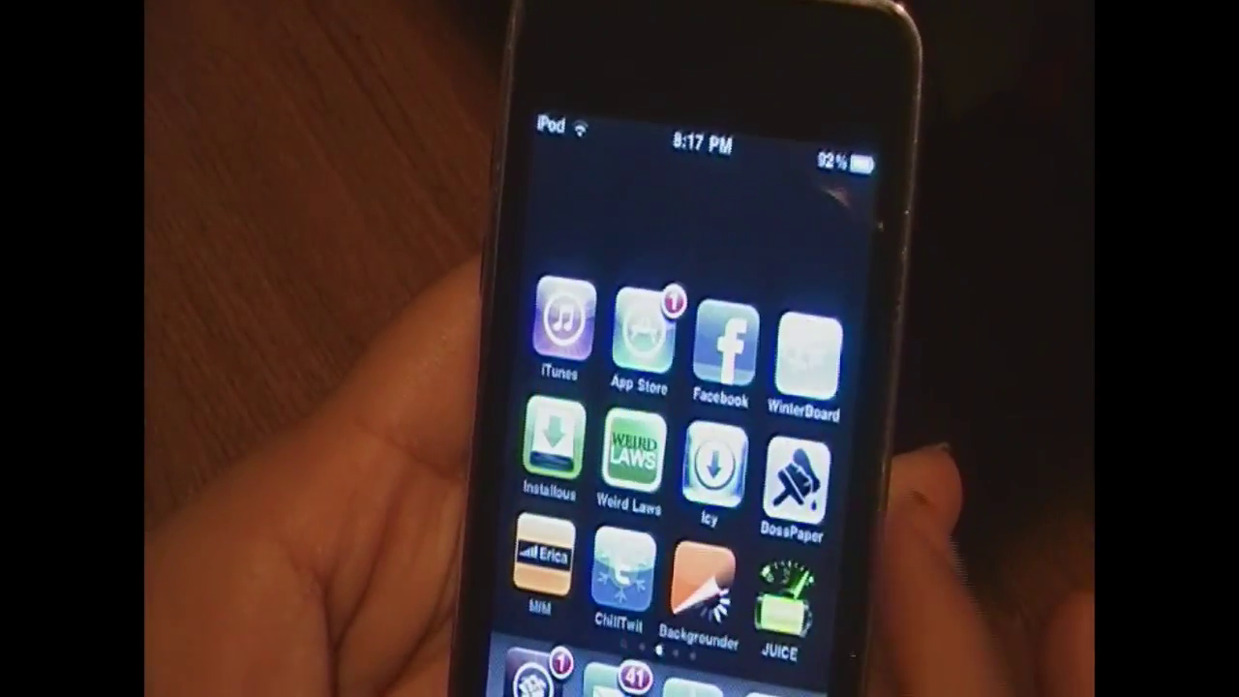
Fill the first page's top row with blank iBlank icons so Calendar leads the icons below
left_click_drag(775, 456, 526, 489)
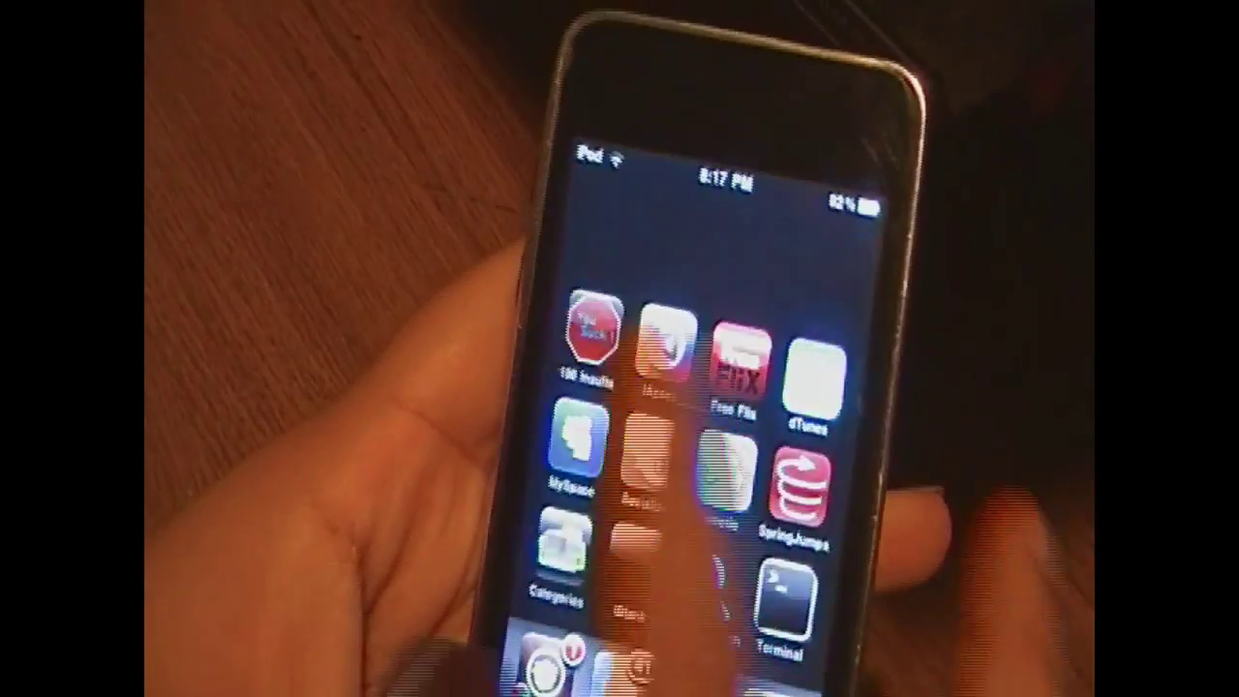
key("Home")
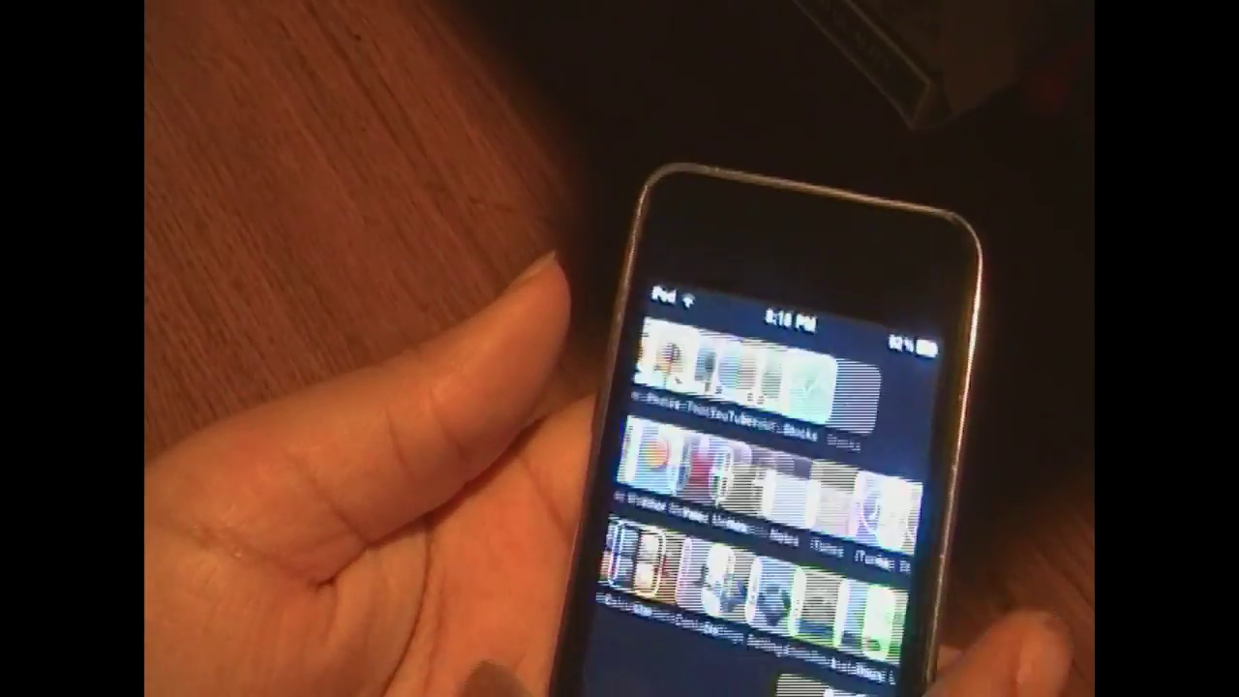
key("Home")
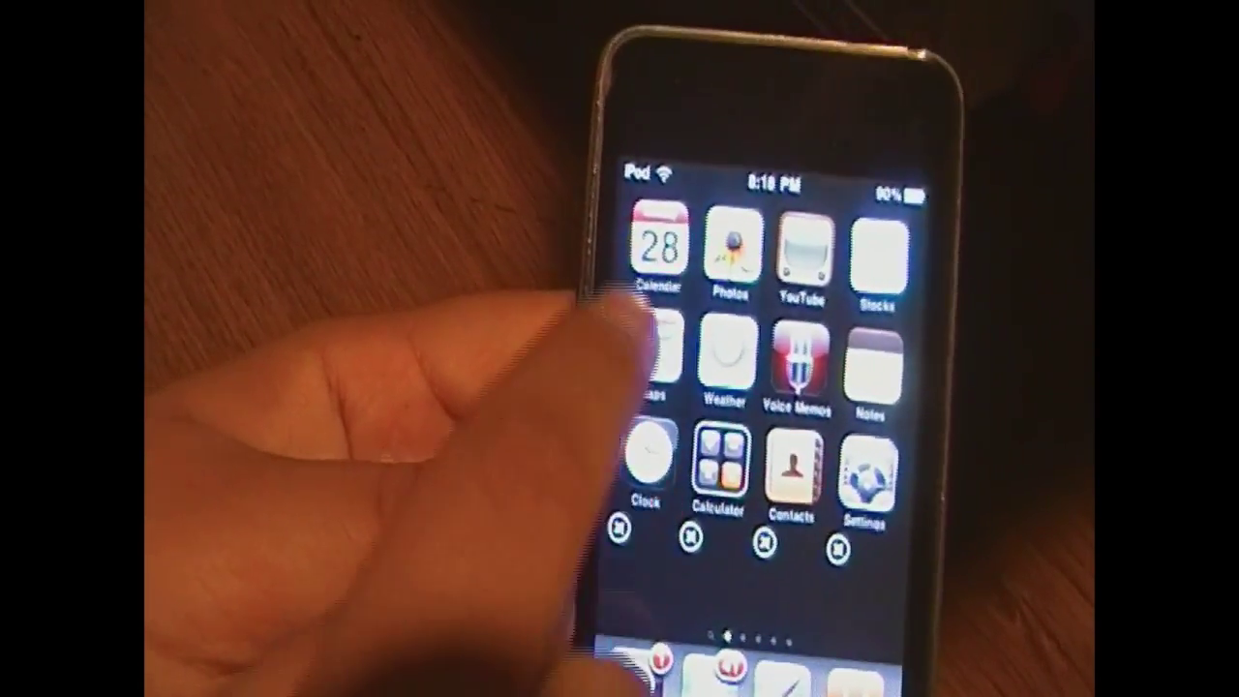
left_click_drag(625, 581, 756, 397)
left_click_drag(809, 678, 756, 368)
key("Home")
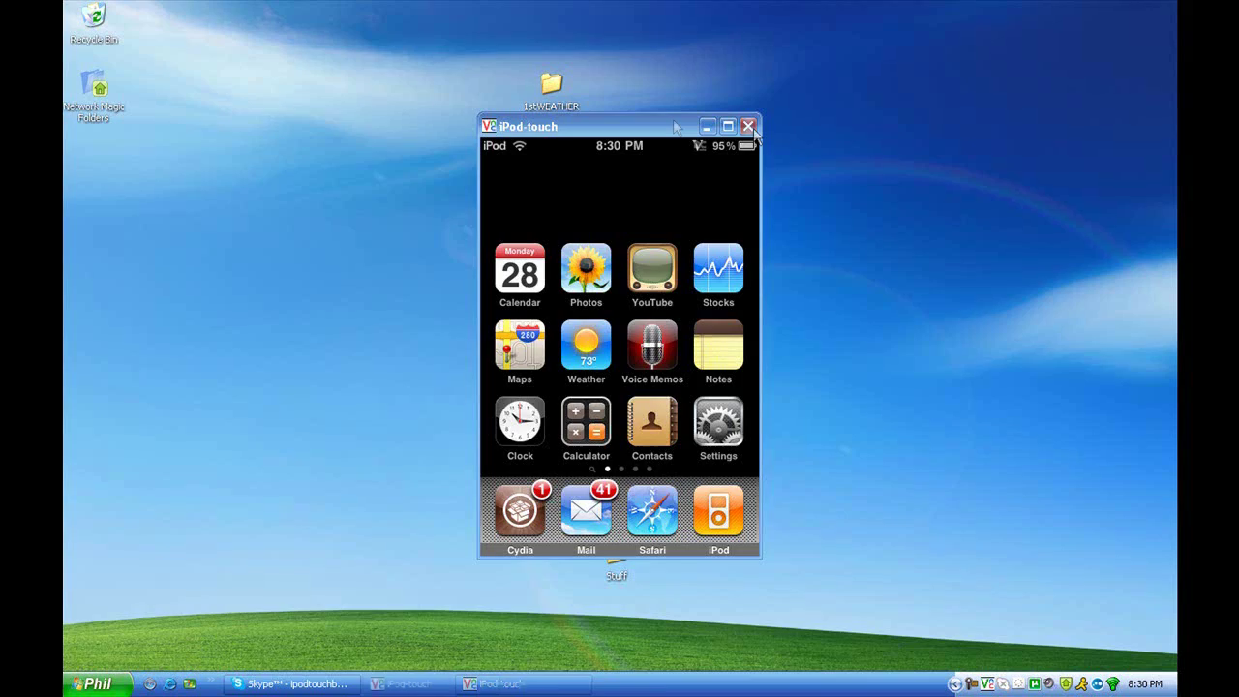
Slide the Veency viewer showing the iPod home screen over to the left of the desktop
left_click_drag(669, 129, 420, 81)
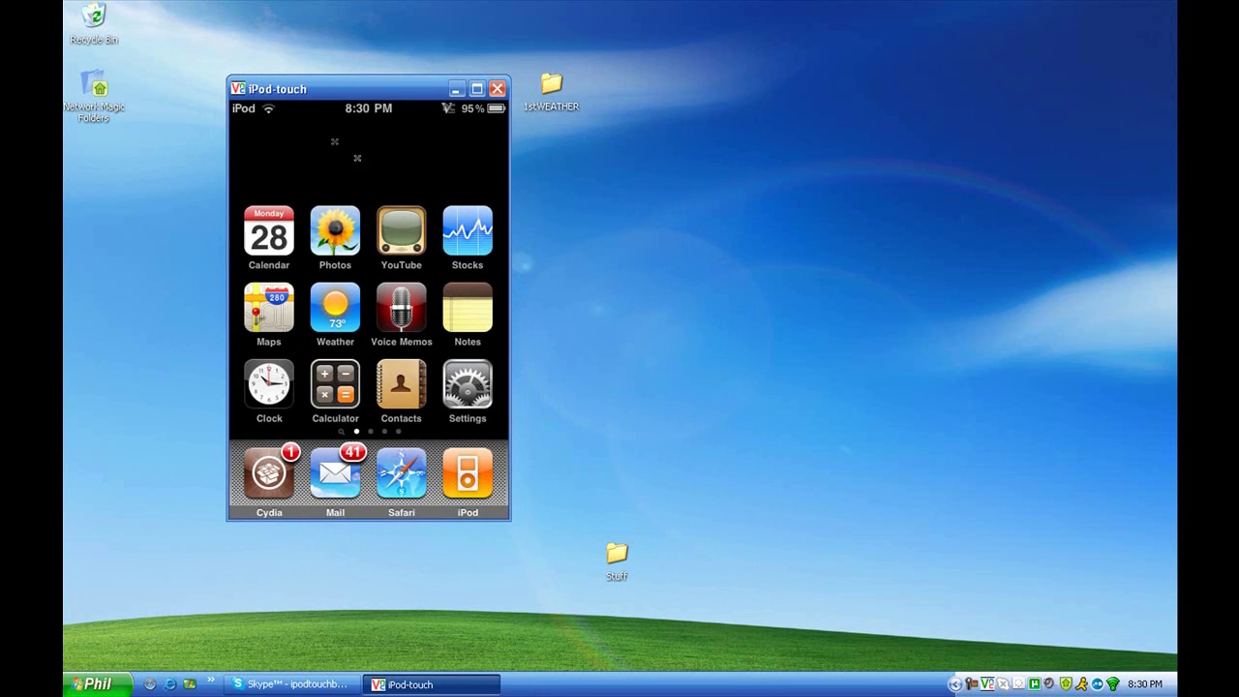
mouse_move(413, 162)
left_mouse_down()
mouse_move(291, 165)
mouse_move(406, 165)
left_mouse_up()
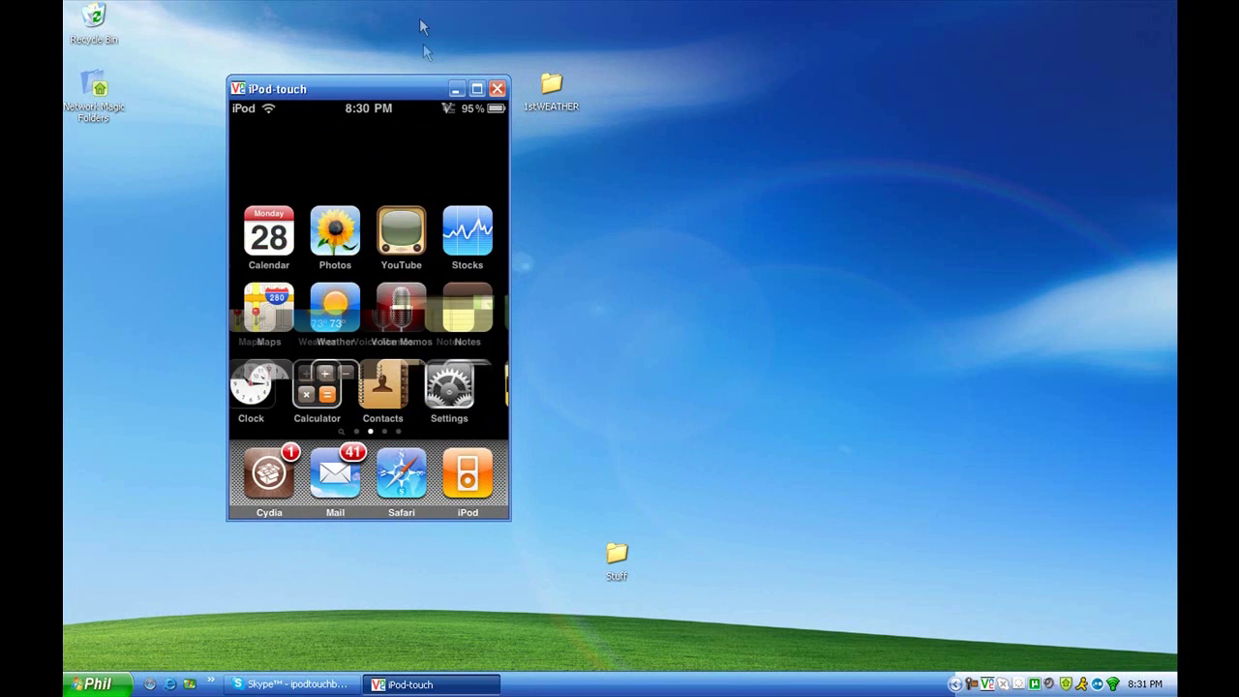
left_click_drag(365, 85, 277, 81)
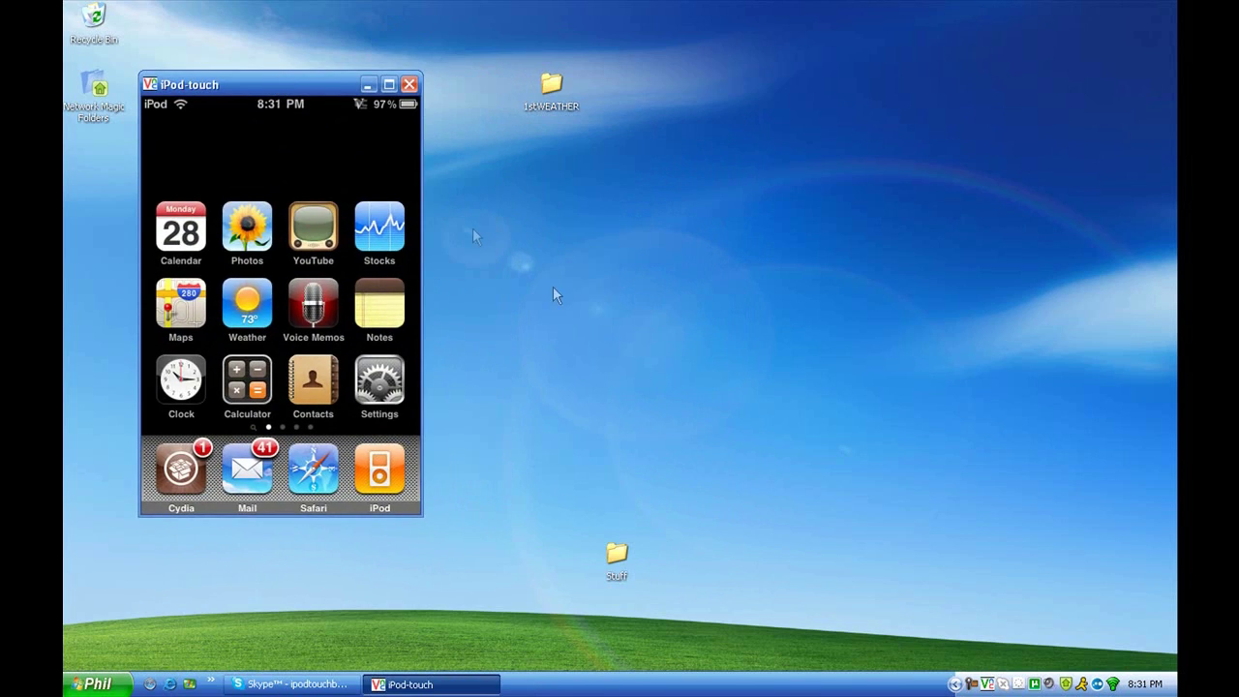
Open the 1stWEATHER folder and then its Widgets folder
left_click_drag(548, 83, 683, 288)
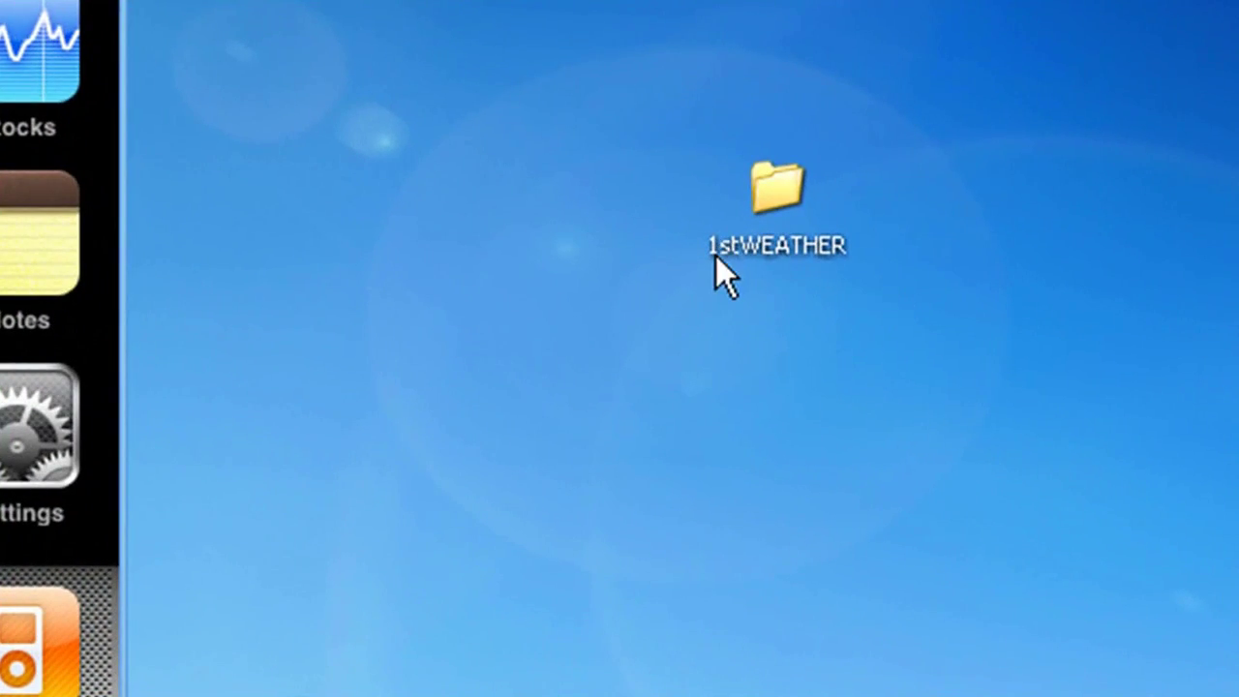
left_click(717, 256)
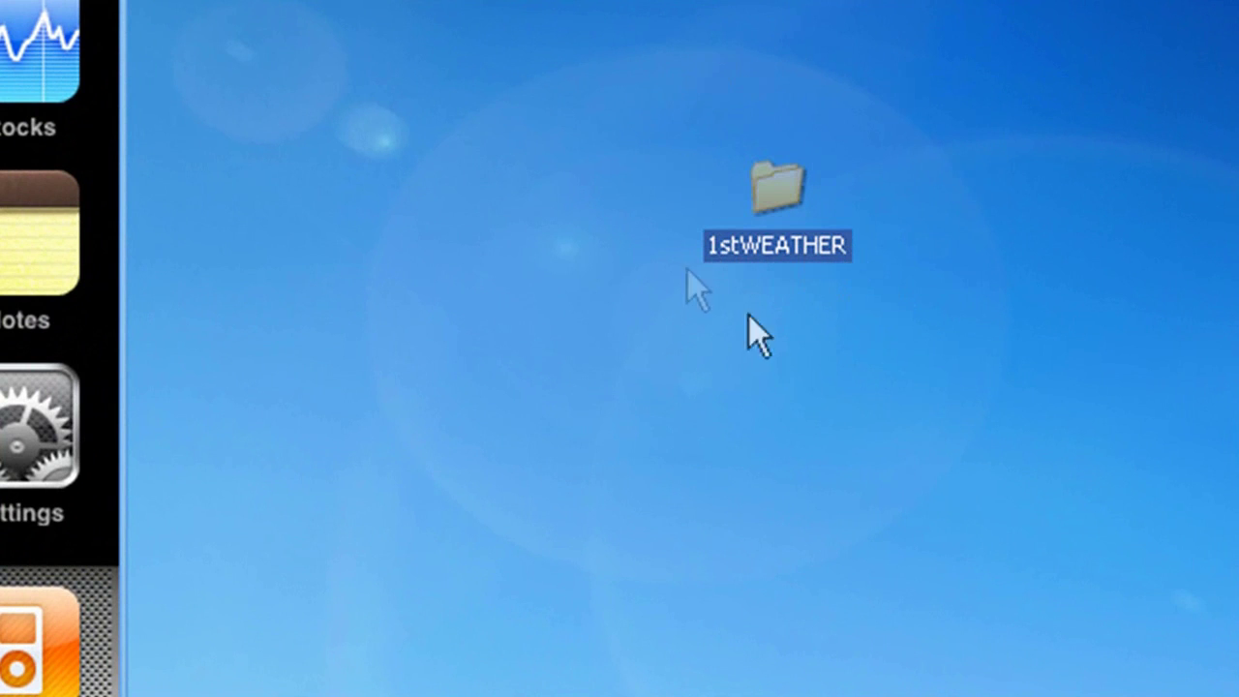
double_click(780, 191)
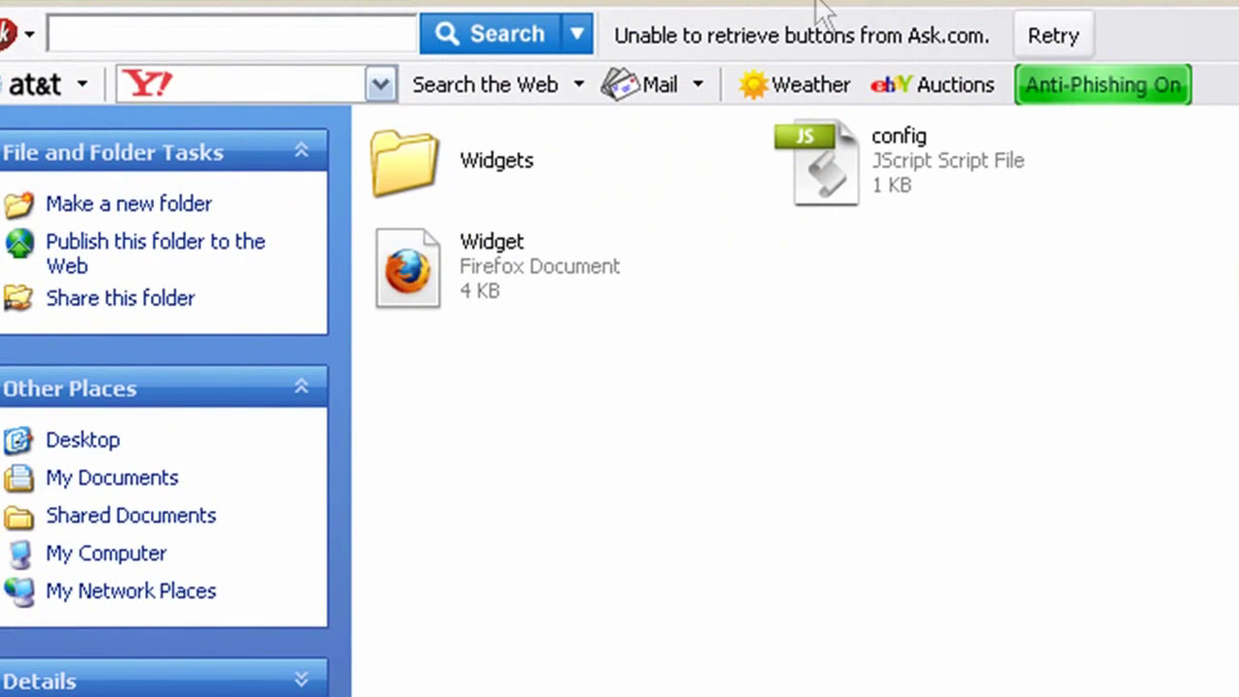
left_click(838, 156)
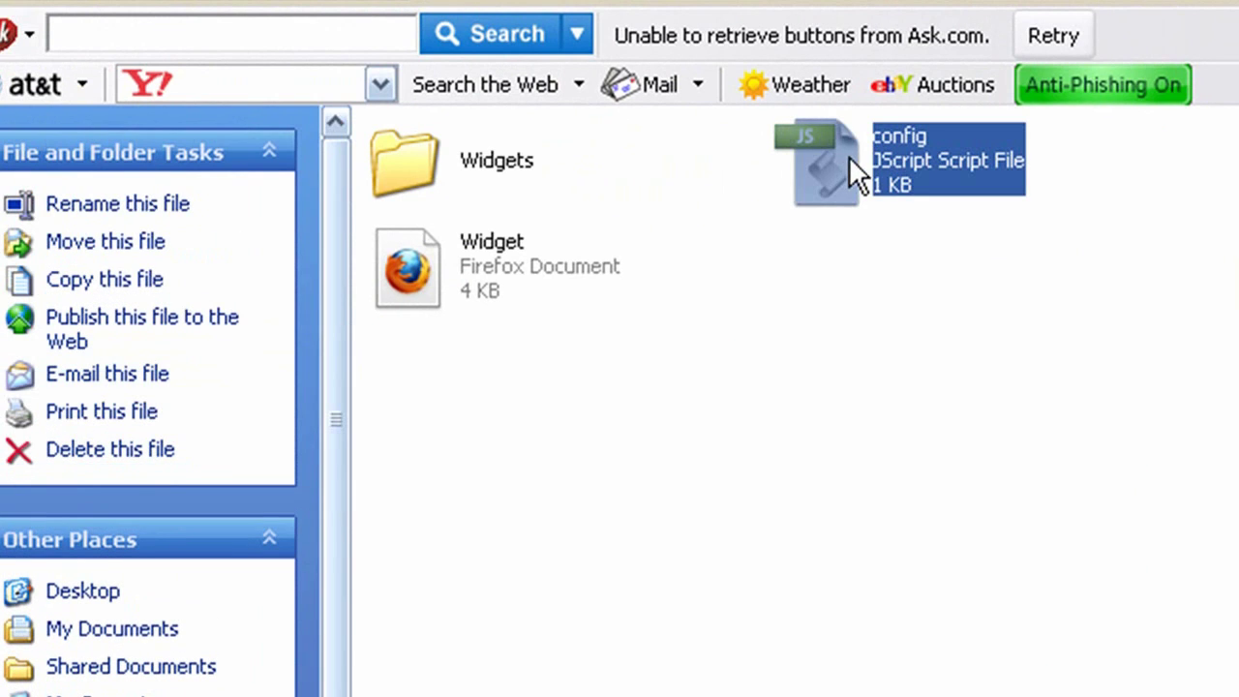
left_click(418, 269)
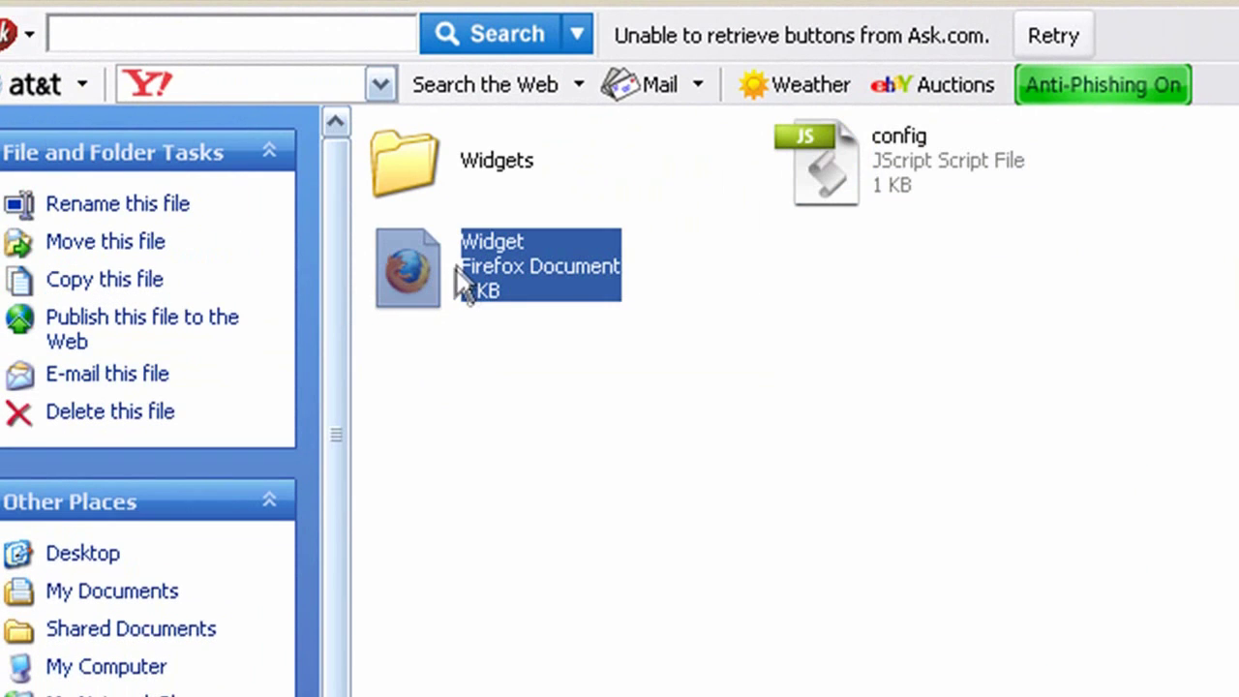
left_click(390, 148)
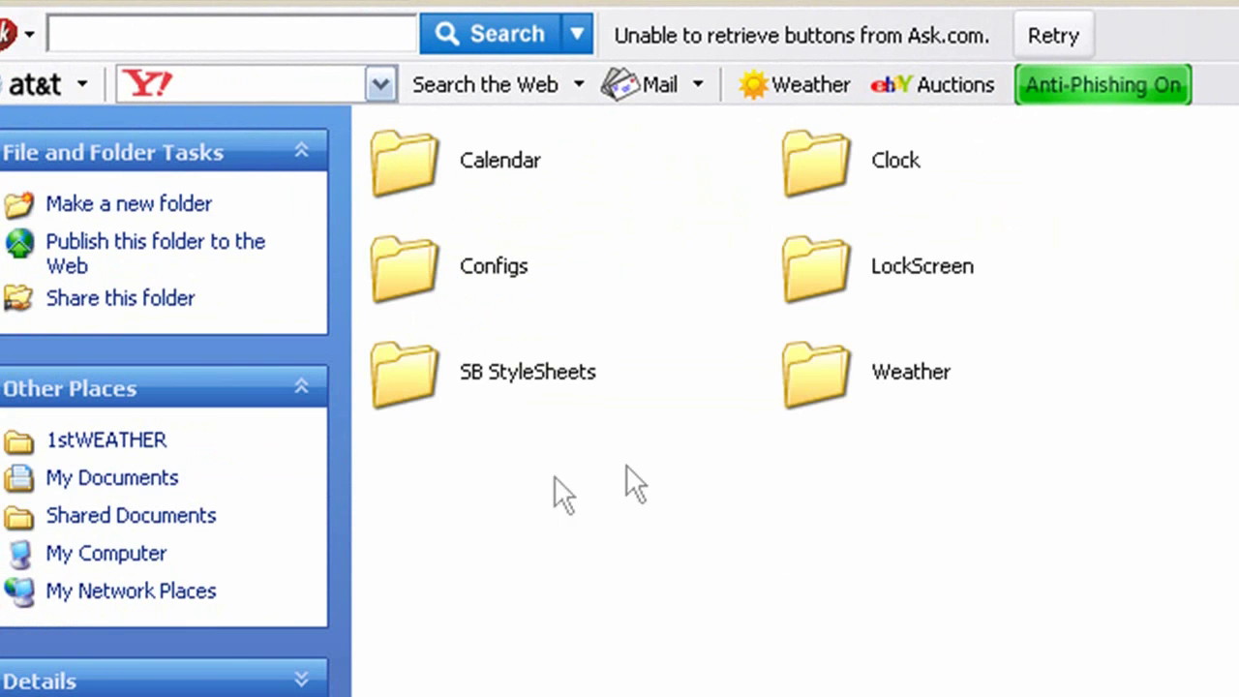
Go into Configs and open Weather-Config.js with Edit with Notepad++
left_click_drag(1090, 478, 388, 145)
left_click(697, 495)
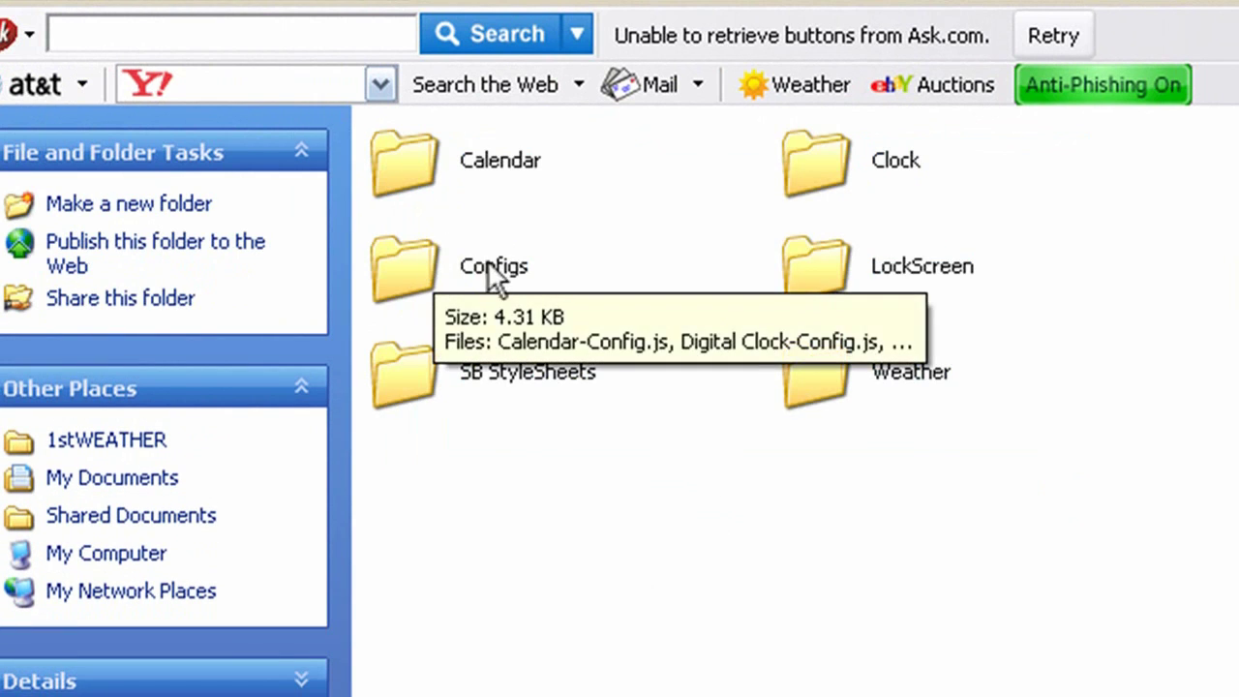
double_click(426, 252)
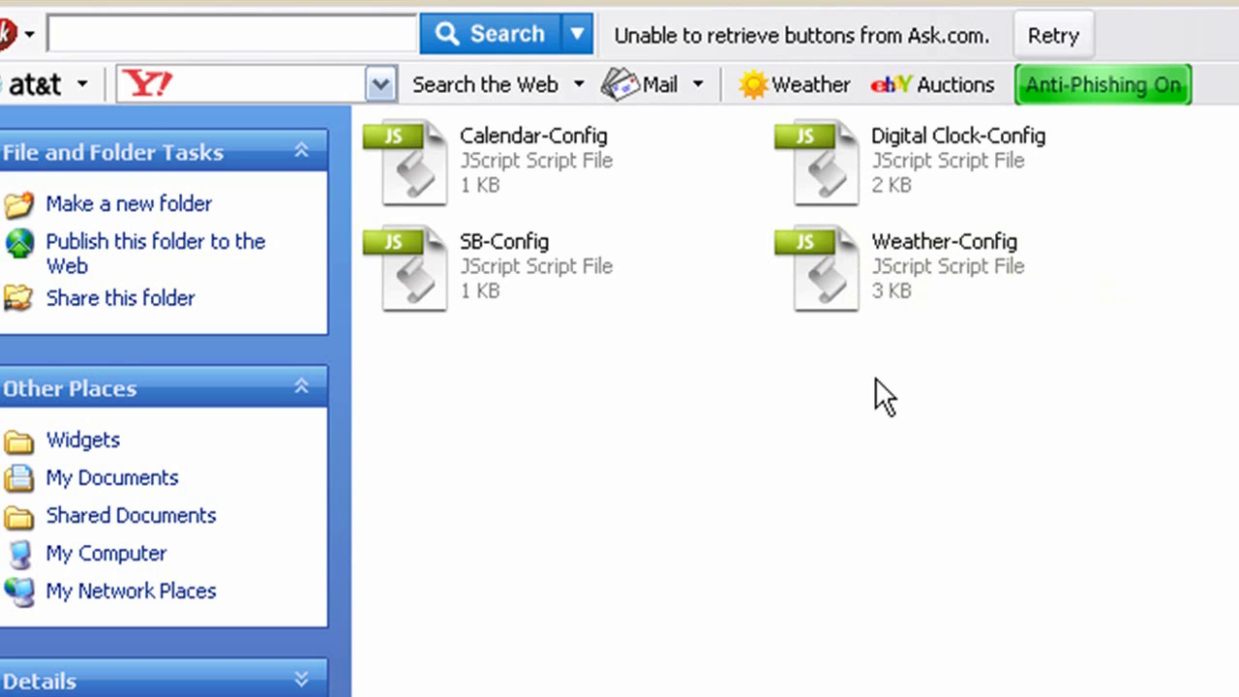
mouse_move(825, 273)
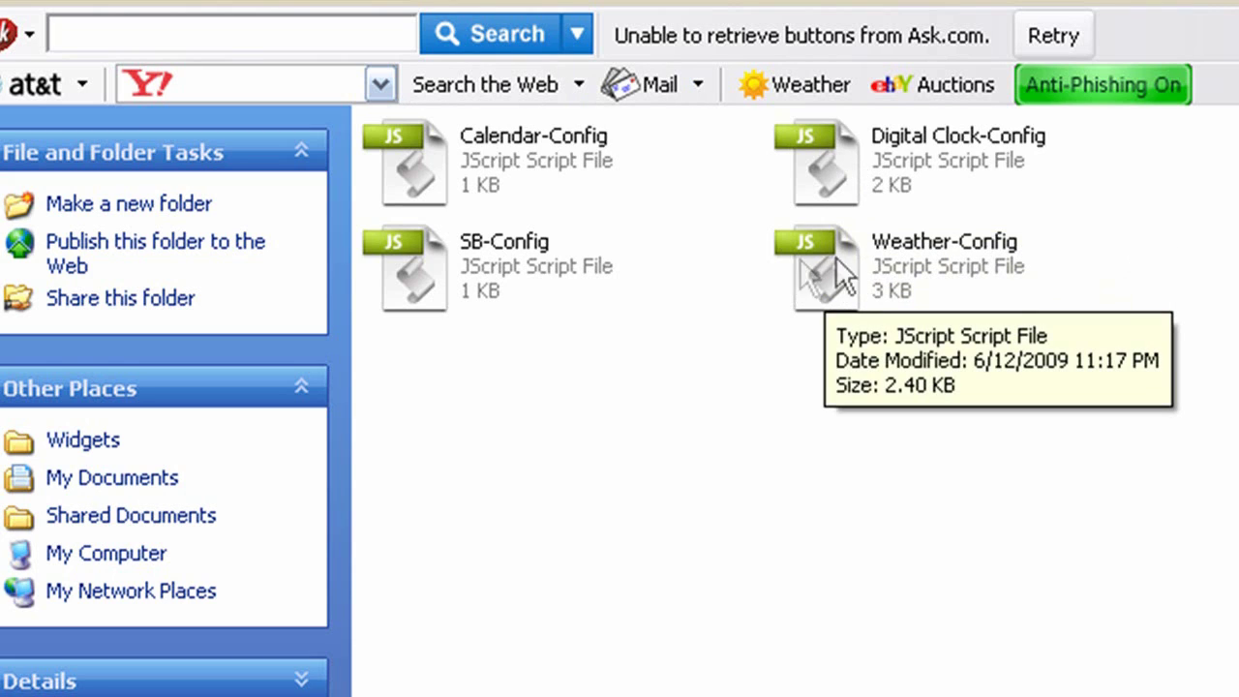
right_click(850, 258)
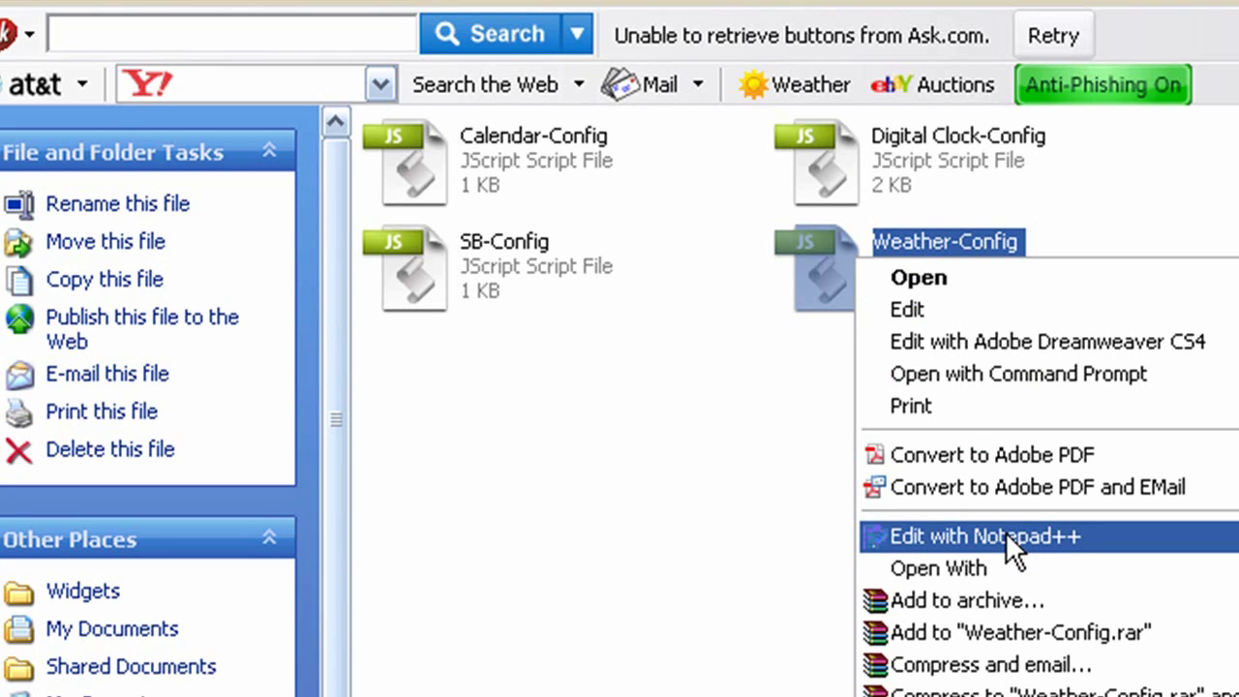
left_click(961, 541)
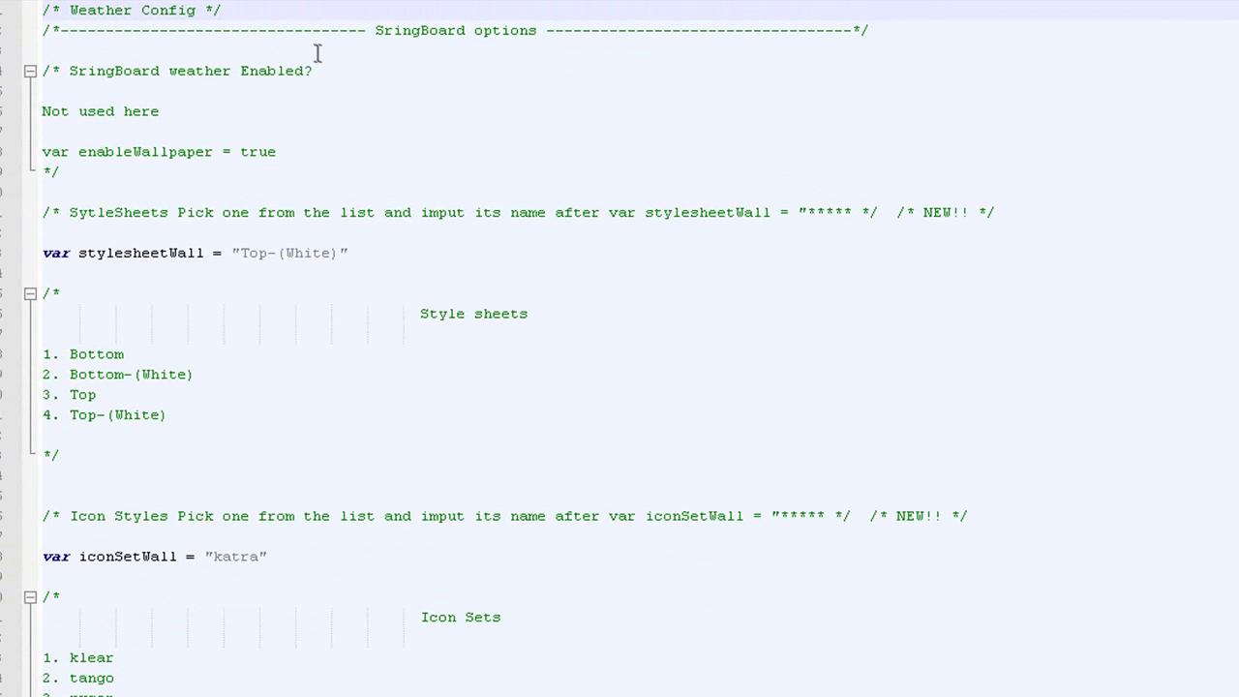
Replace the locale 'sacramento, CA' on line 110 with 'Miami, Florida'
scroll(351, 256, "down", 14)
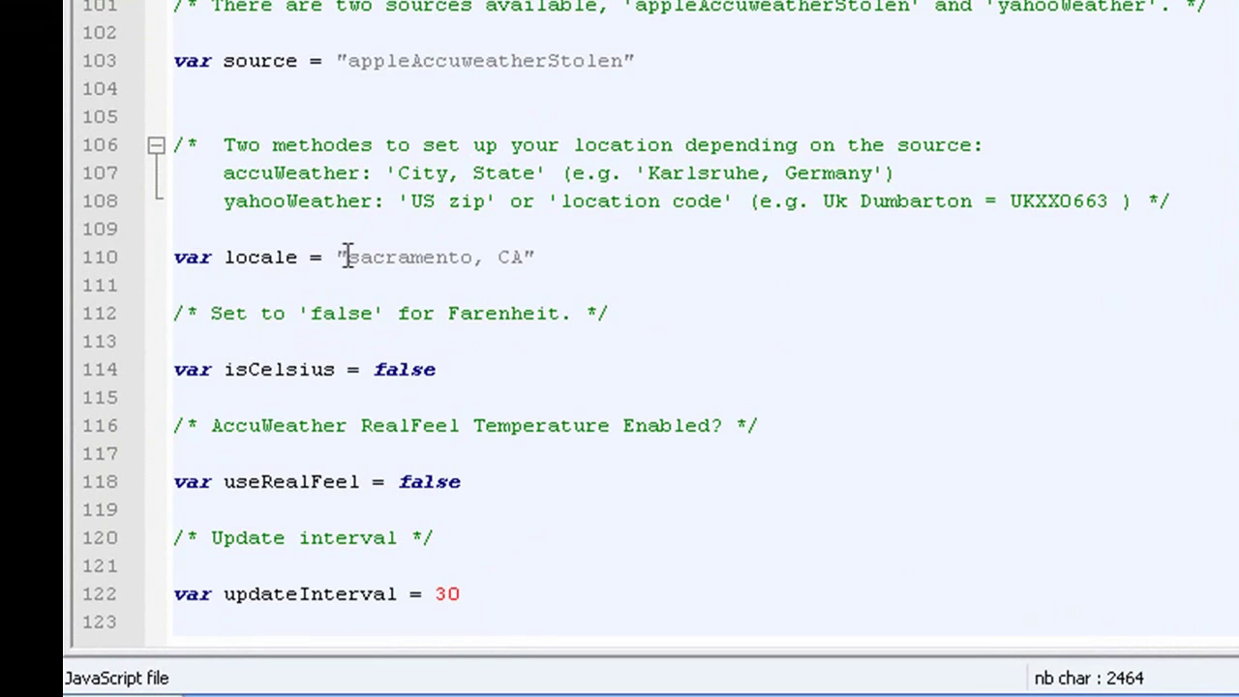
left_click_drag(348, 257, 523, 257)
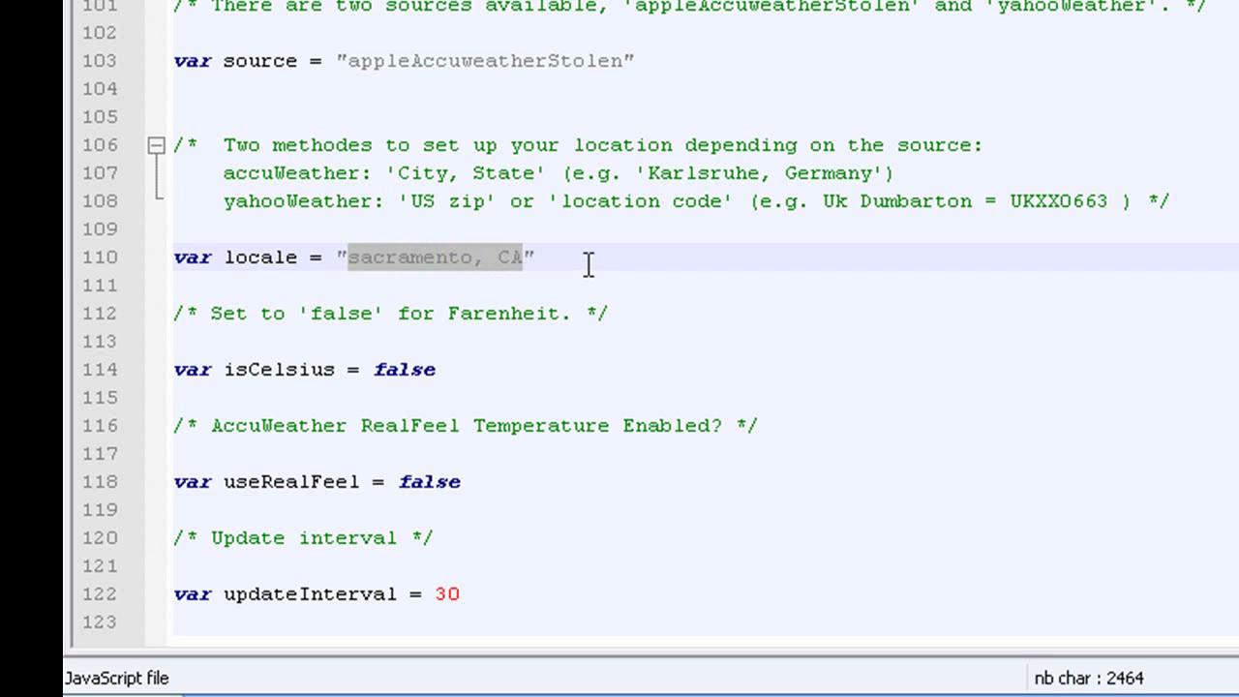
type("miami")
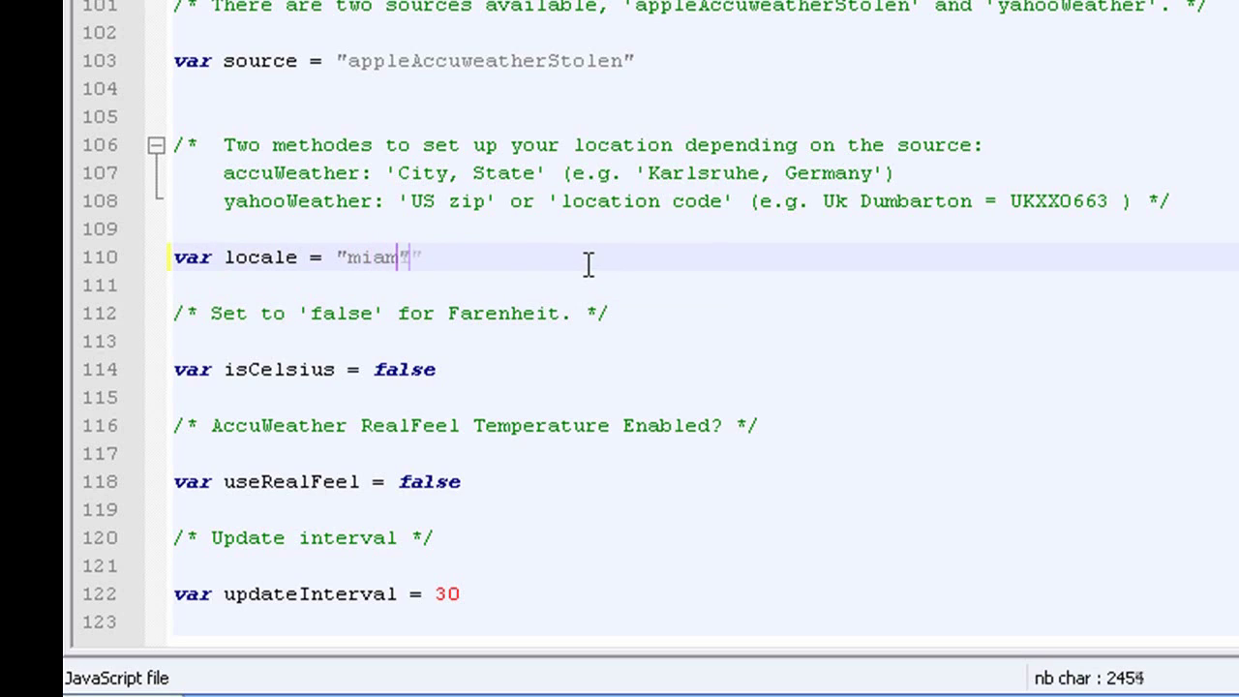
type(", F")
key("BackSpace")
type("lorida")
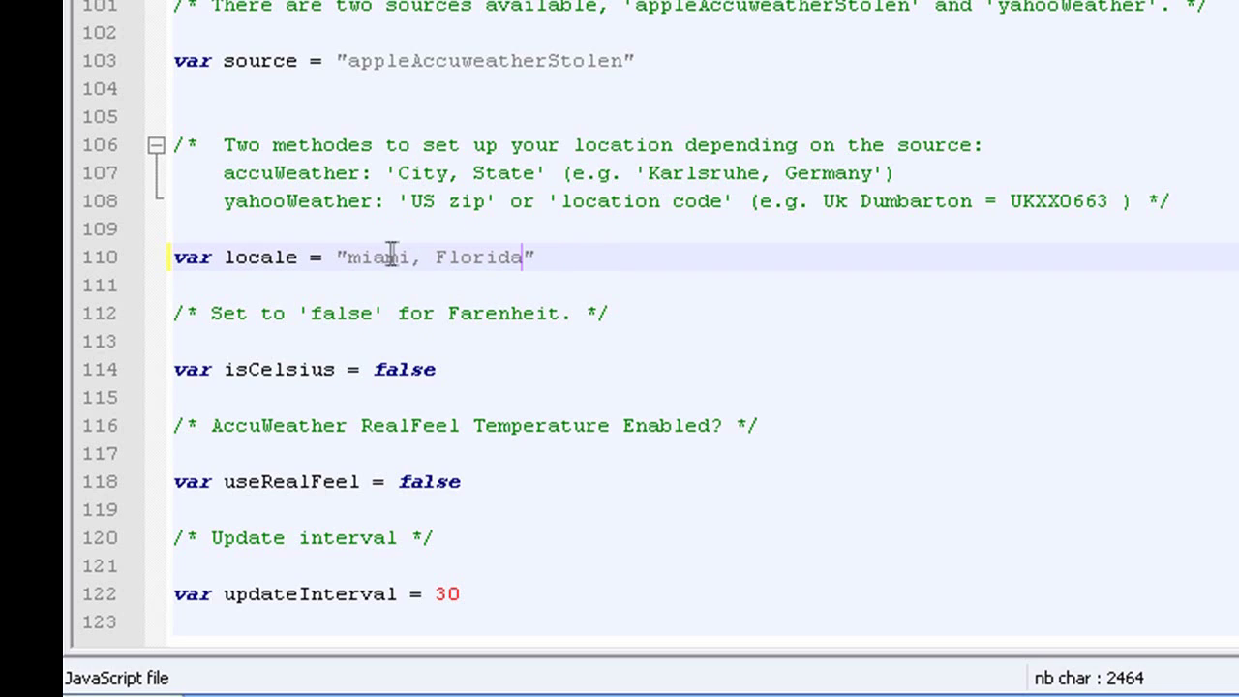
left_click(355, 267)
key("BackSpace")
type("M")
Save the edited Weather-Config file
scroll(785, 43, "up", 1)
scroll(755, 97, "down", 1)
scroll(736, 223, "up", 20)
scroll(721, 271, "down", 20)
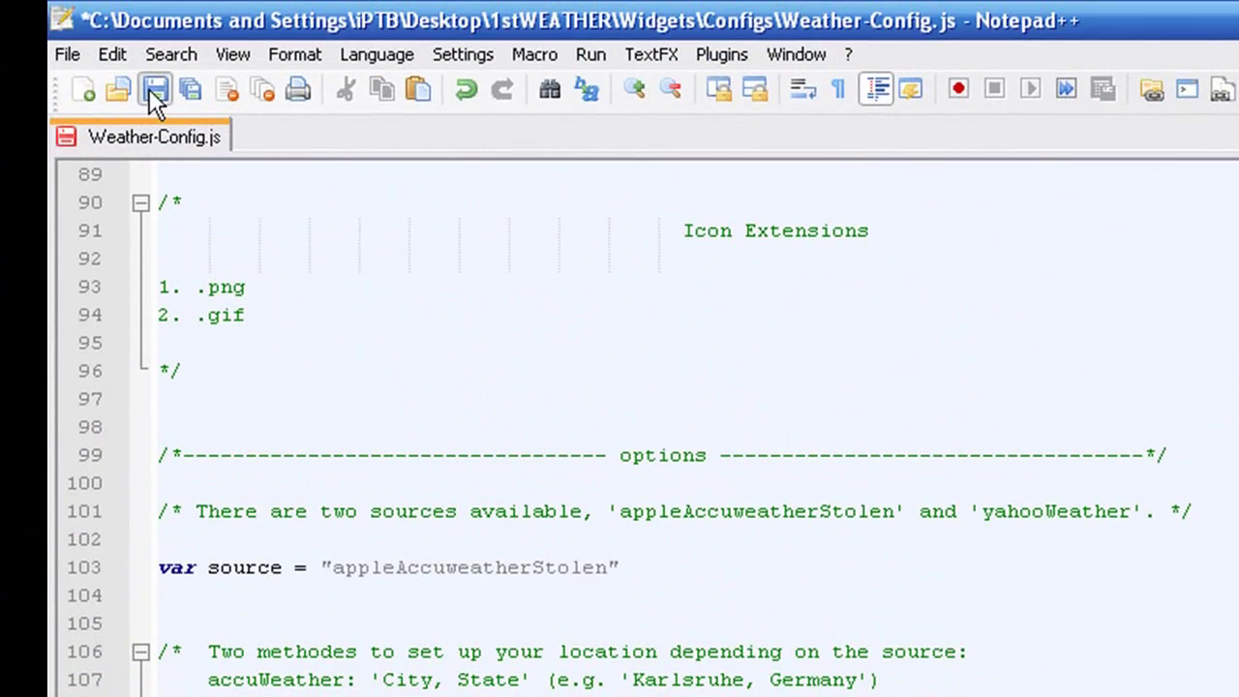
left_click(155, 90)
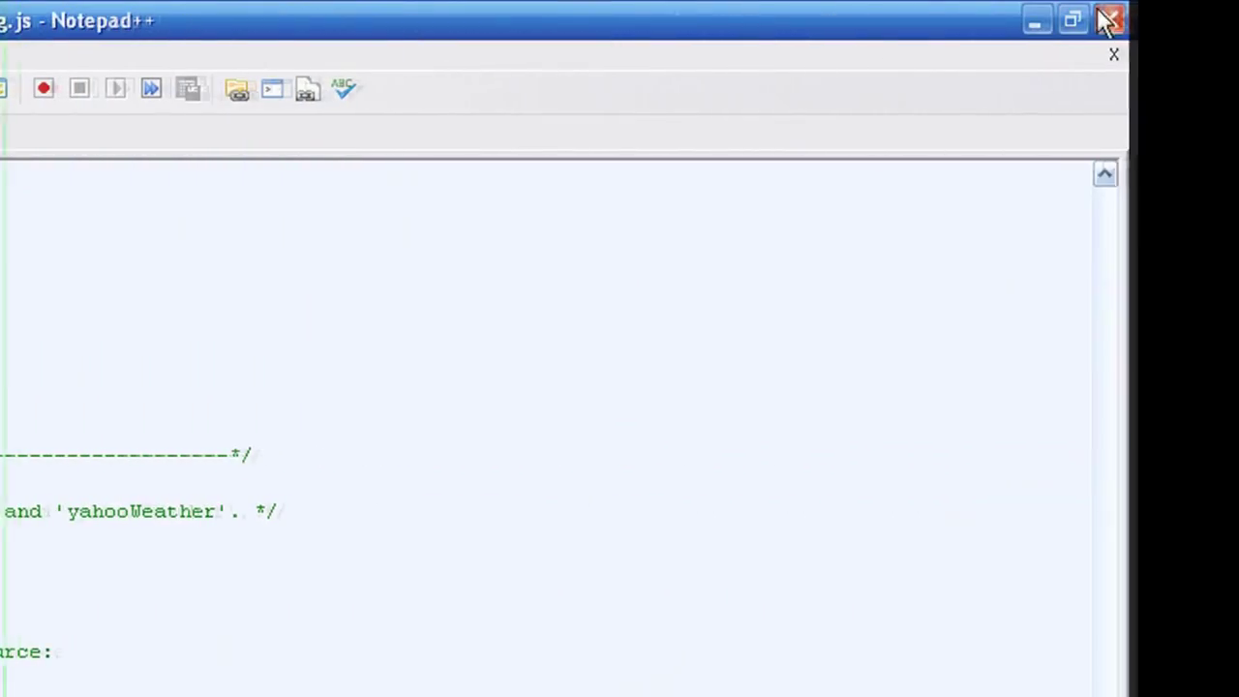
Close Notepad++, deselect Weather-Config in Configs, and dismiss the Found New Hardware balloon
left_click(1113, 24)
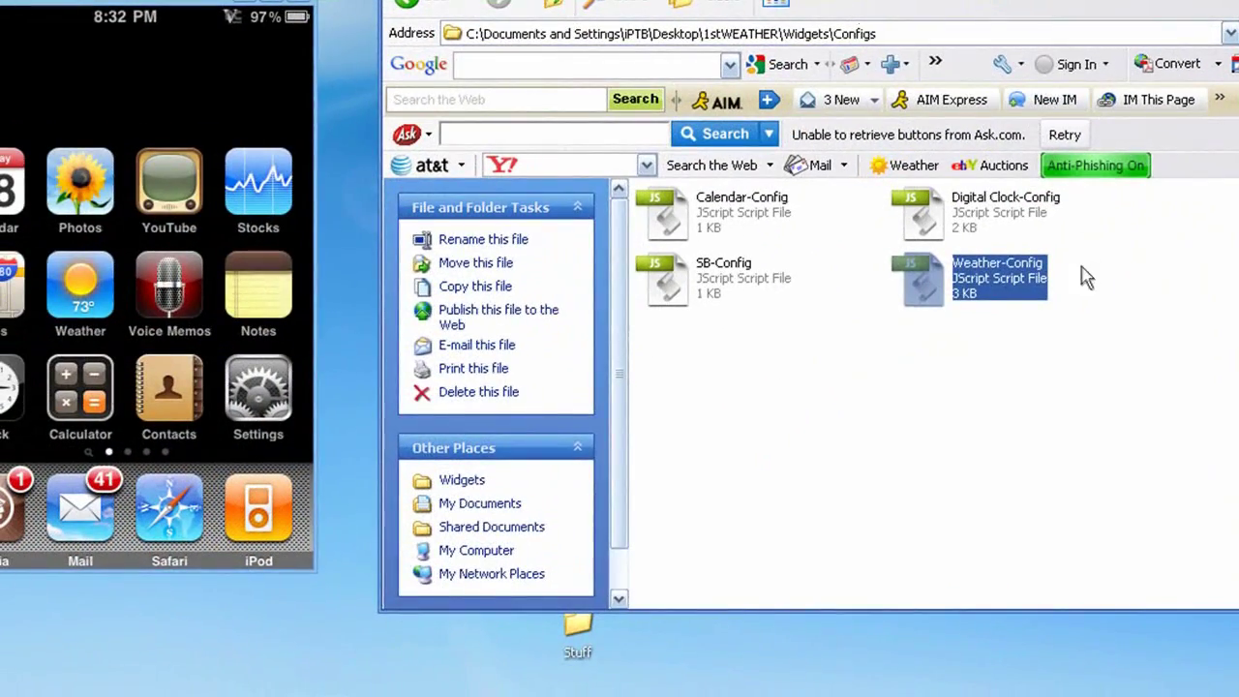
left_click(869, 597)
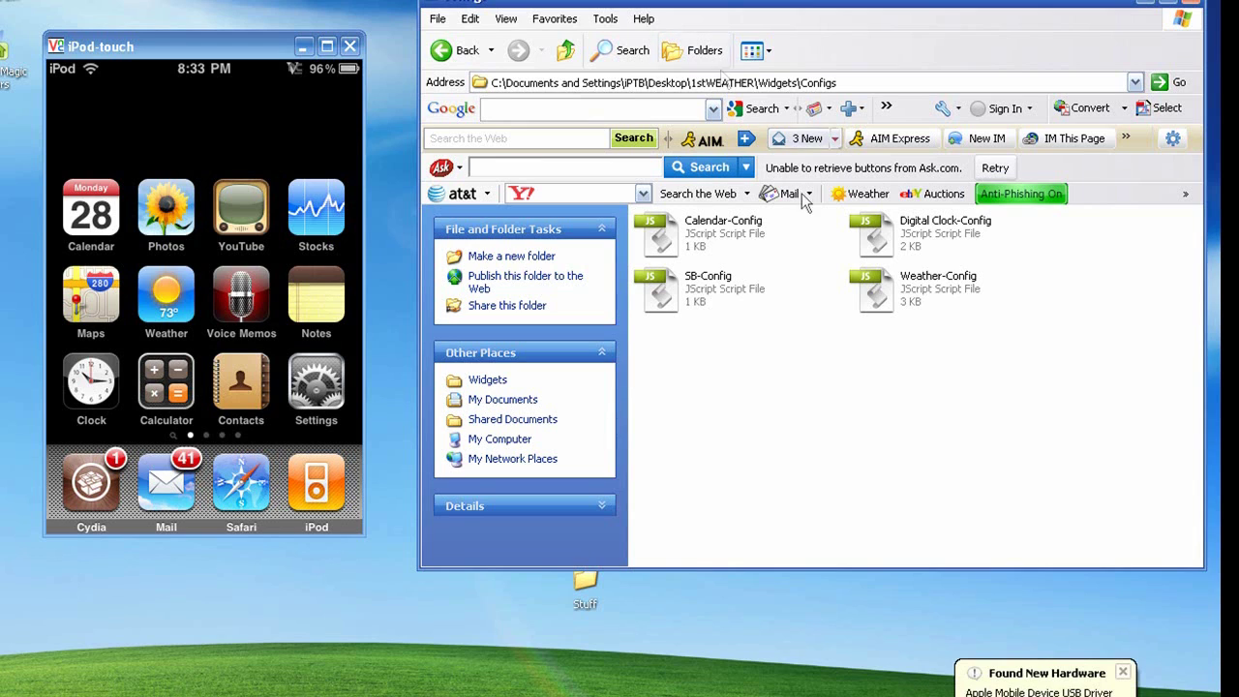
left_click(1124, 671)
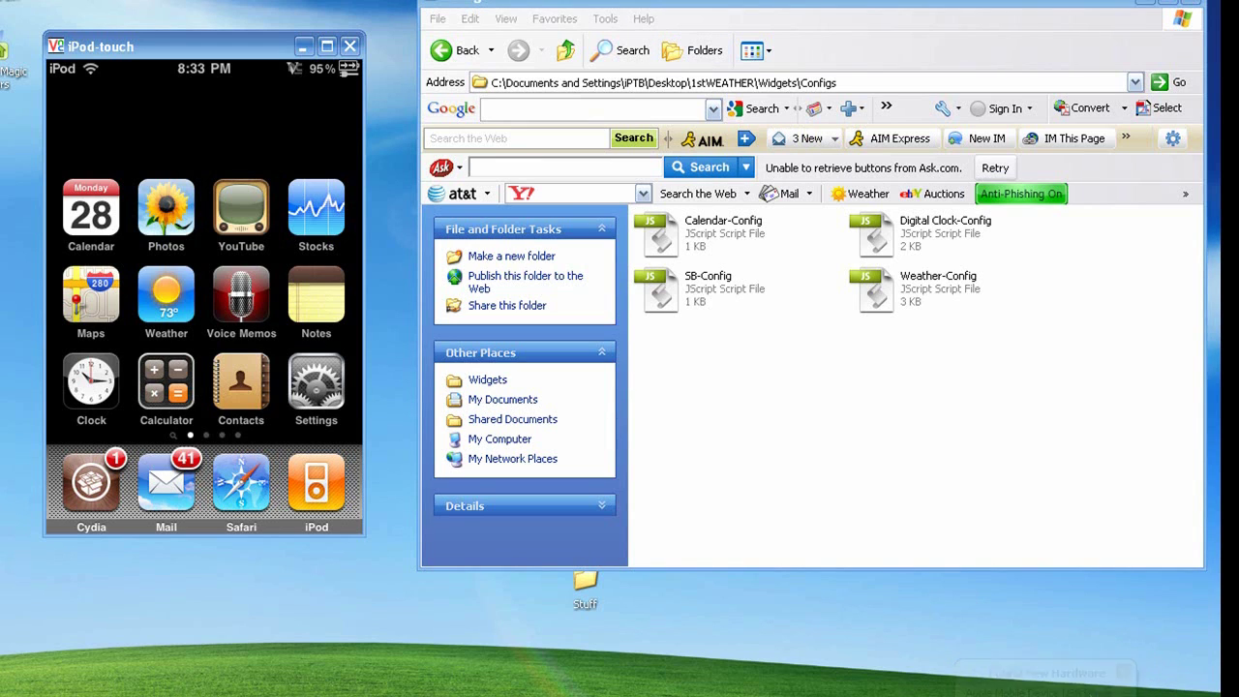
Launch DiskAid from All Programs, dismissing the iPod camera prompt and closing the Configs window
key("super")
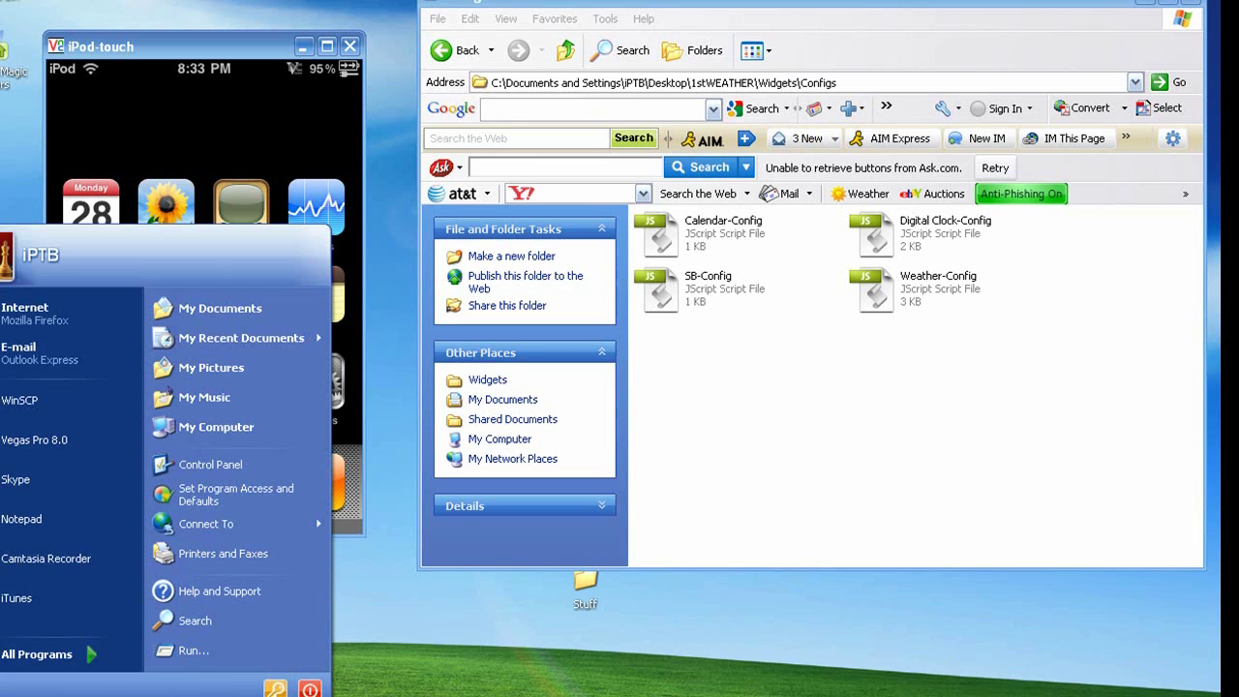
left_click(39, 654)
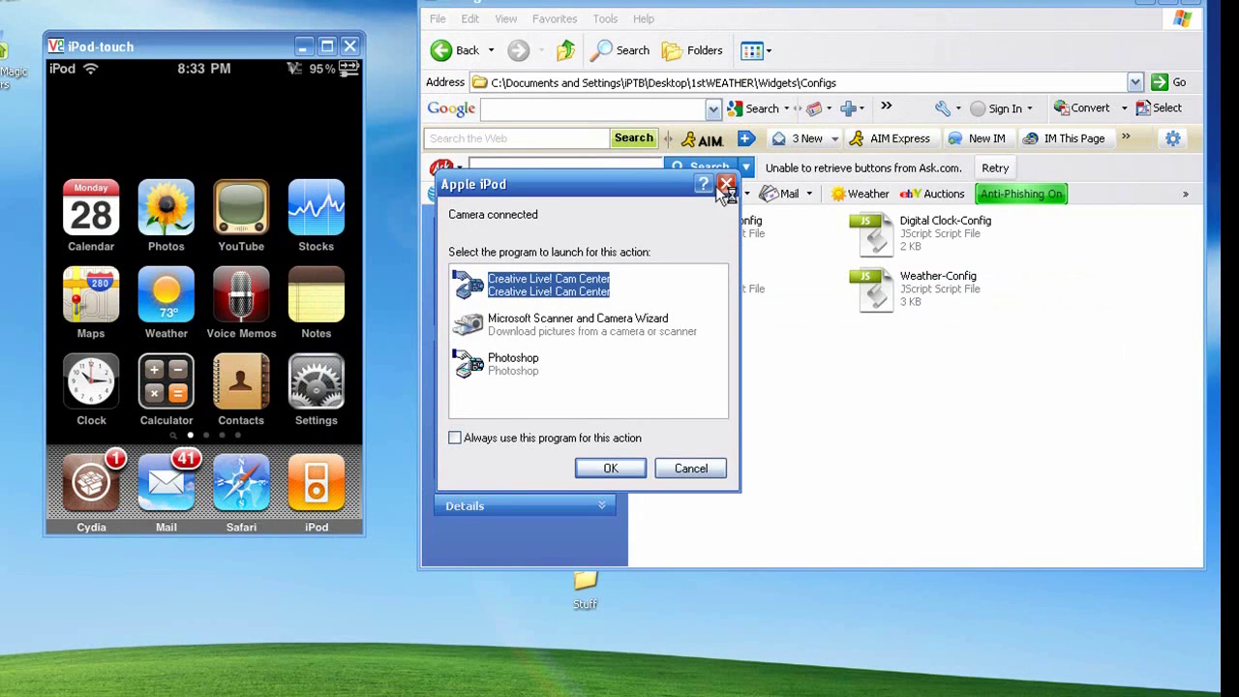
left_click(726, 184)
left_click(1195, 5)
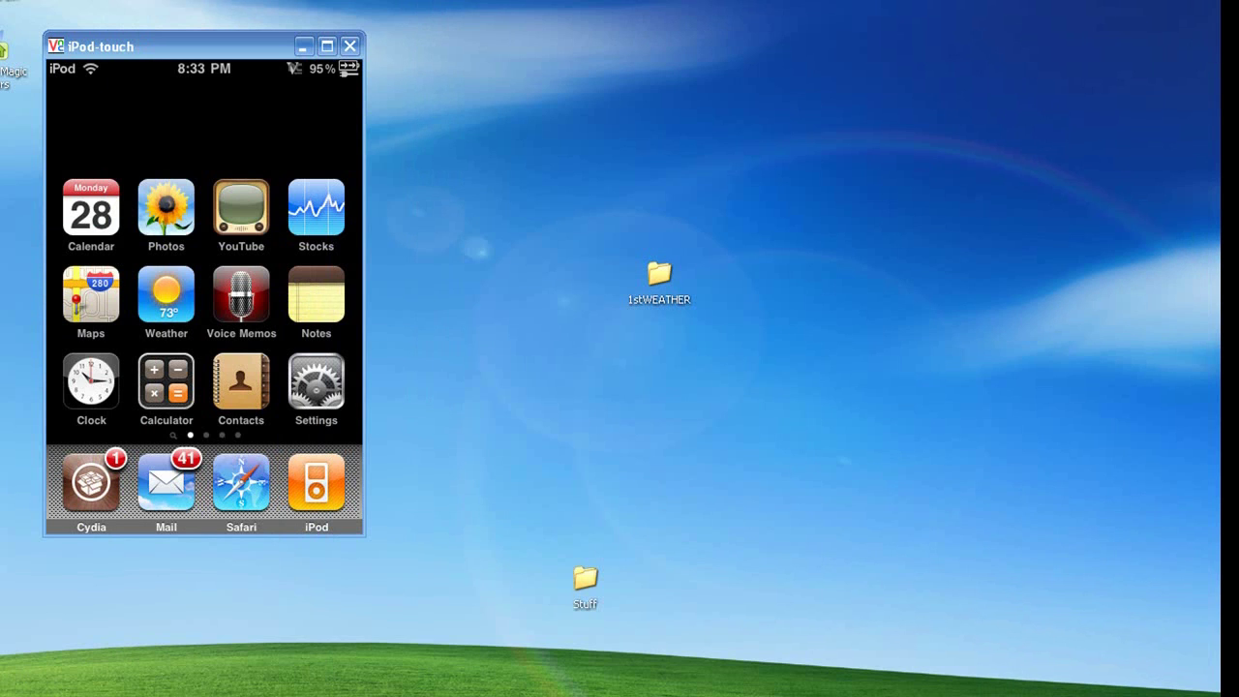
left_click_drag(264, 47, 271, 10)
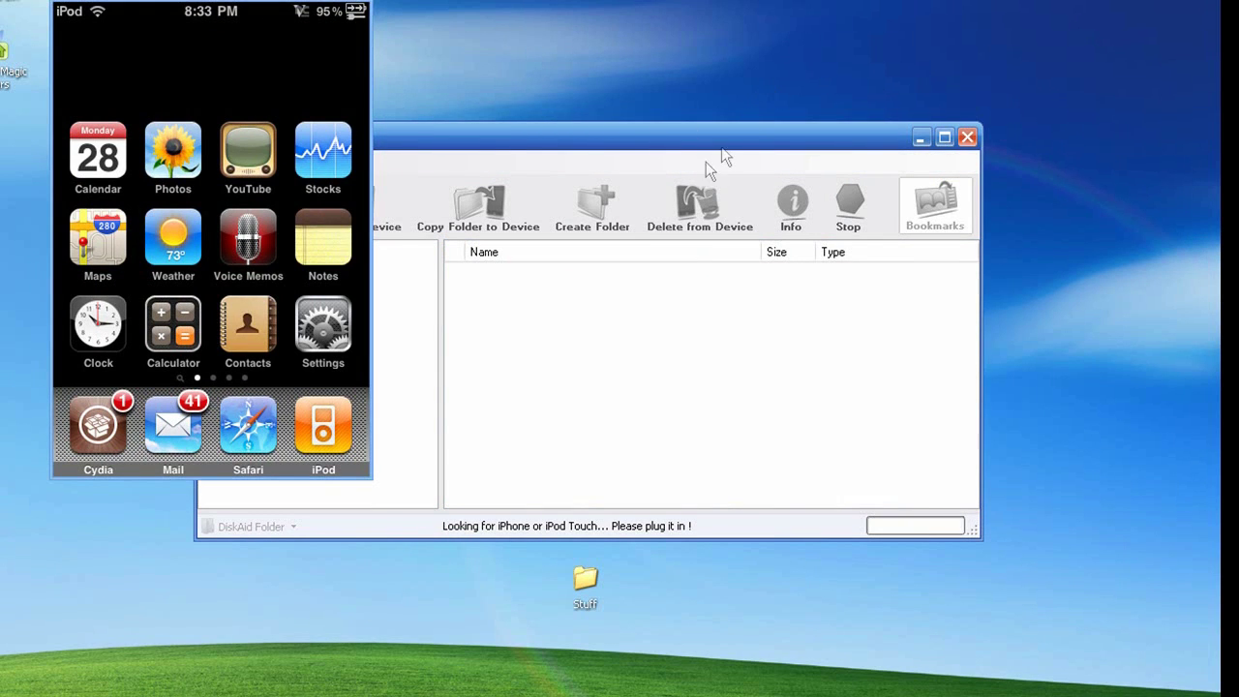
left_click_drag(706, 162, 816, 117)
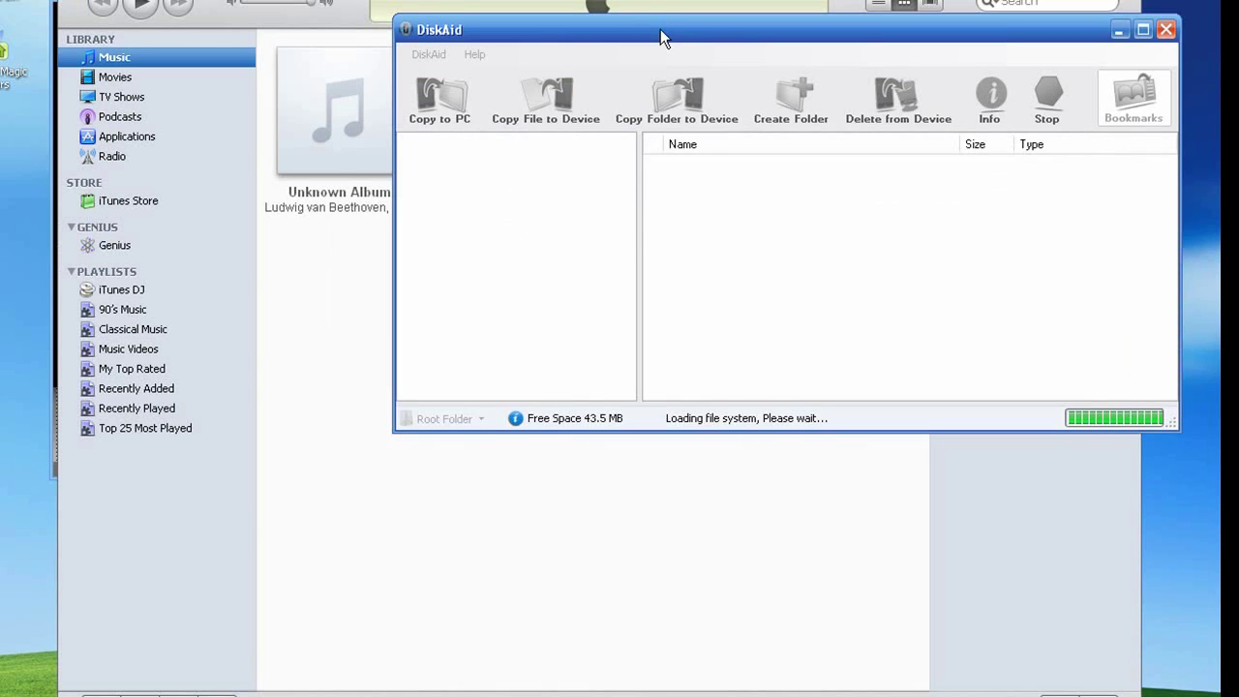
Decline the iTunes 9.0.1 download and the default audio player offer, keeping DiskAid in front
left_click_drag(661, 29, 644, 42)
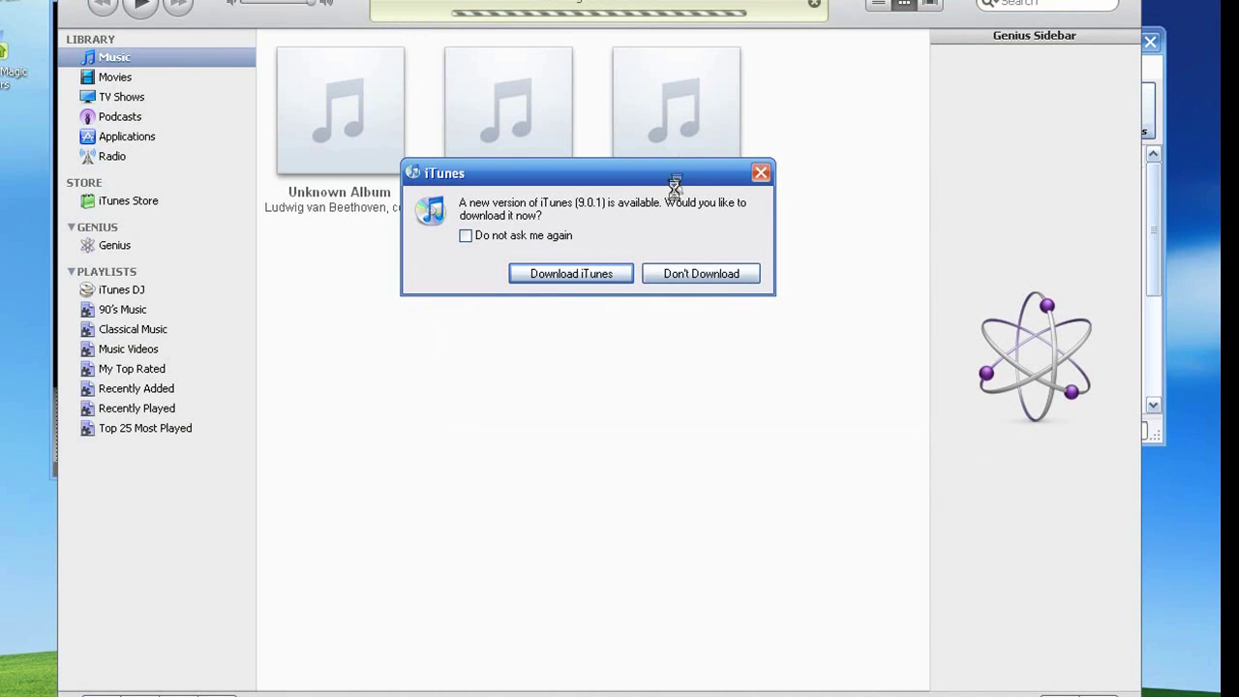
left_click(1158, 26)
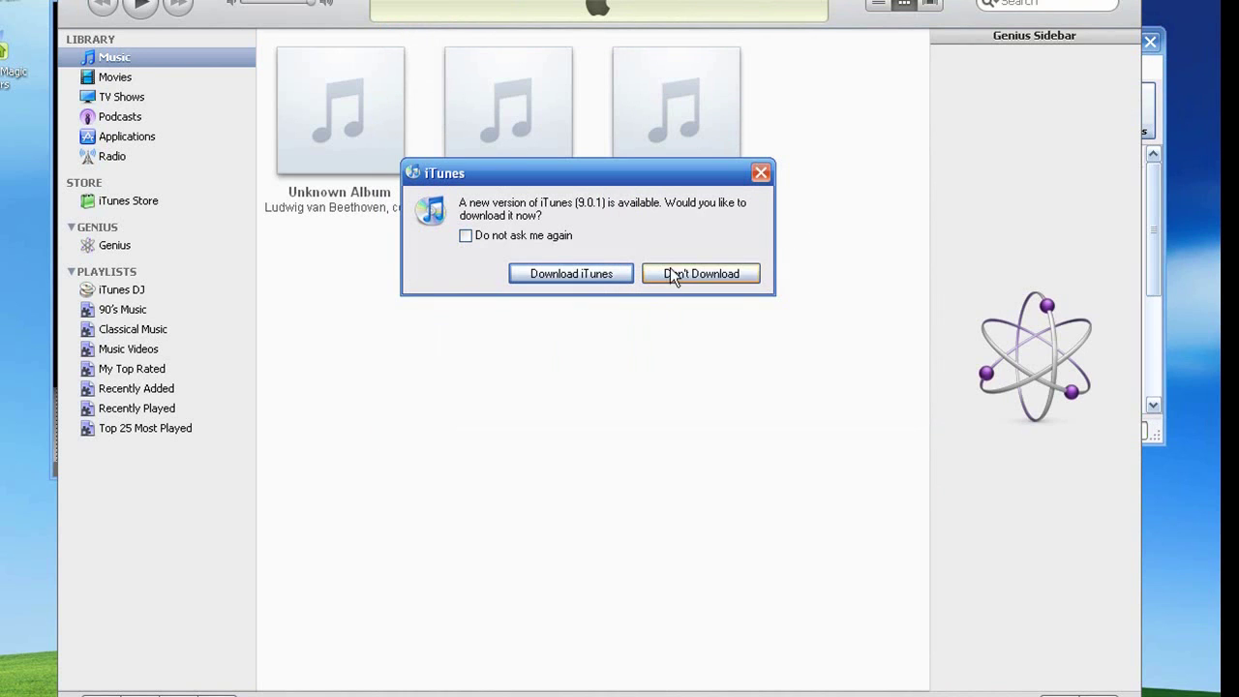
left_click(670, 271)
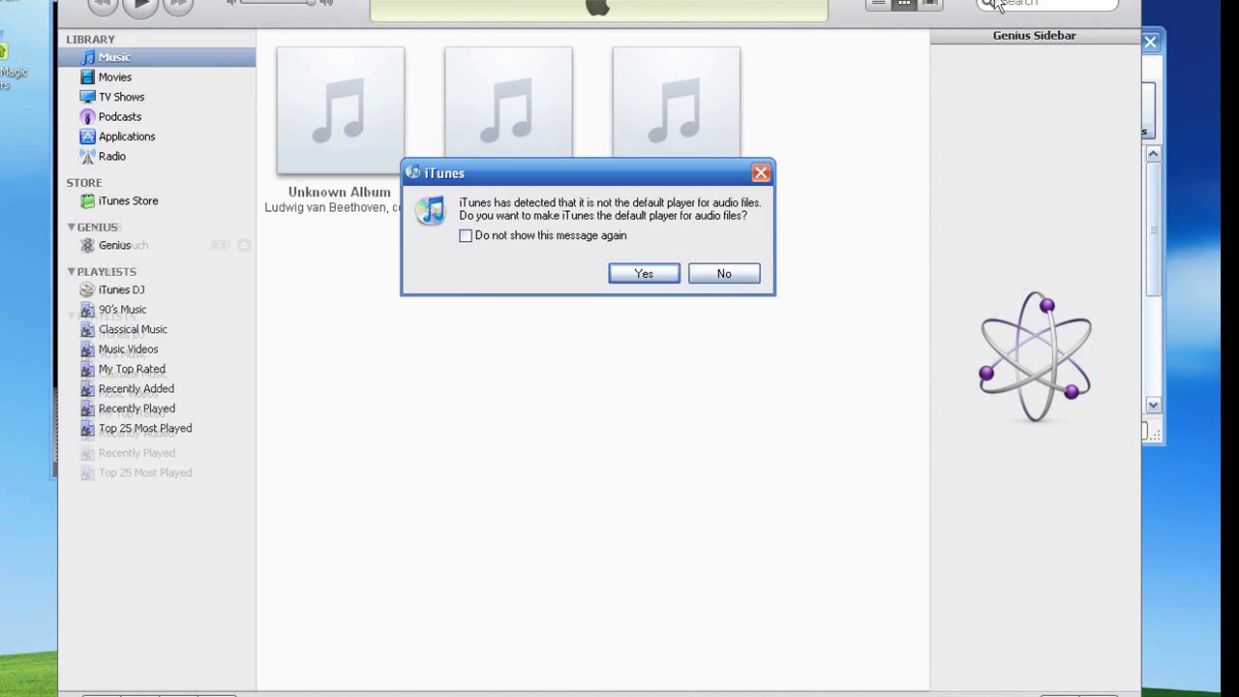
left_click(726, 274)
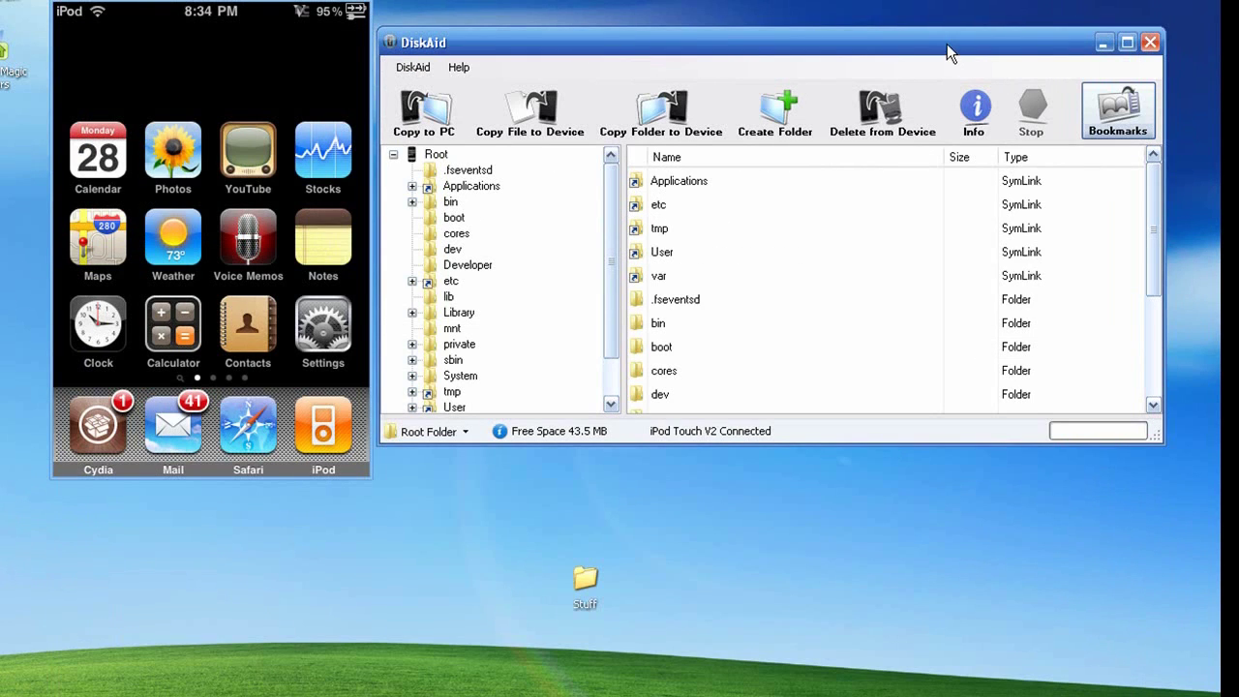
left_click_drag(948, 53, 964, 31)
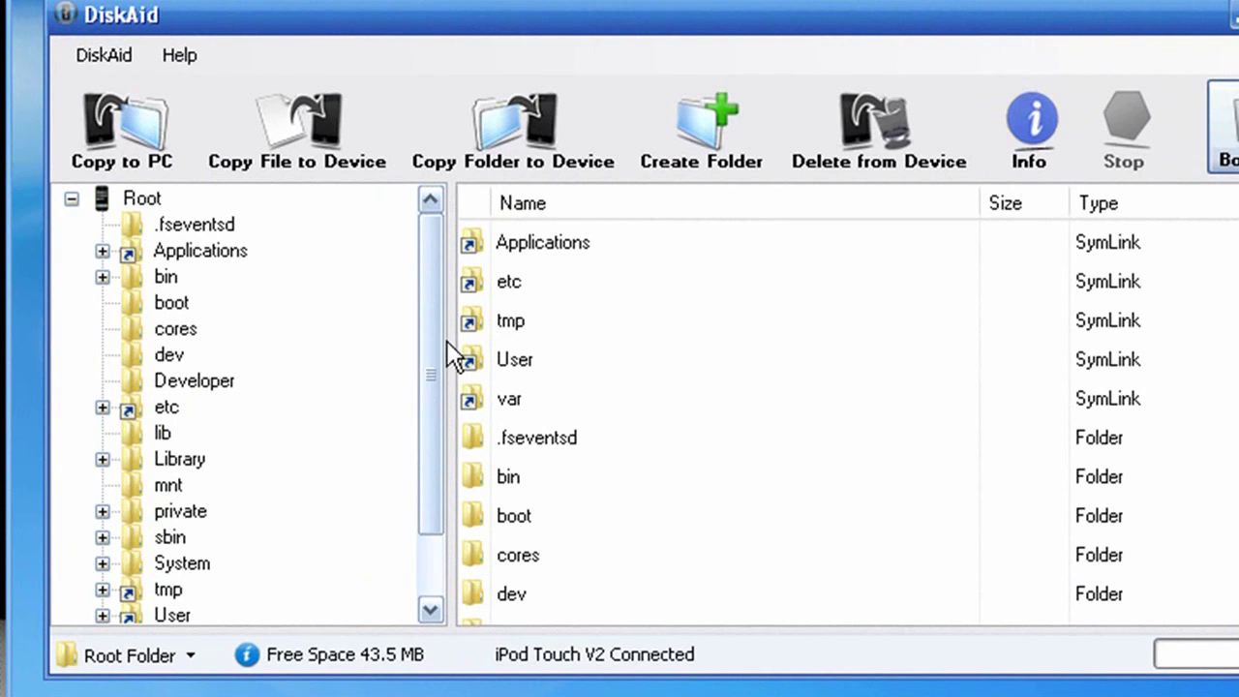
Browse DiskAid's folder tree into private, then var, then stash
left_click_drag(437, 360, 401, 423)
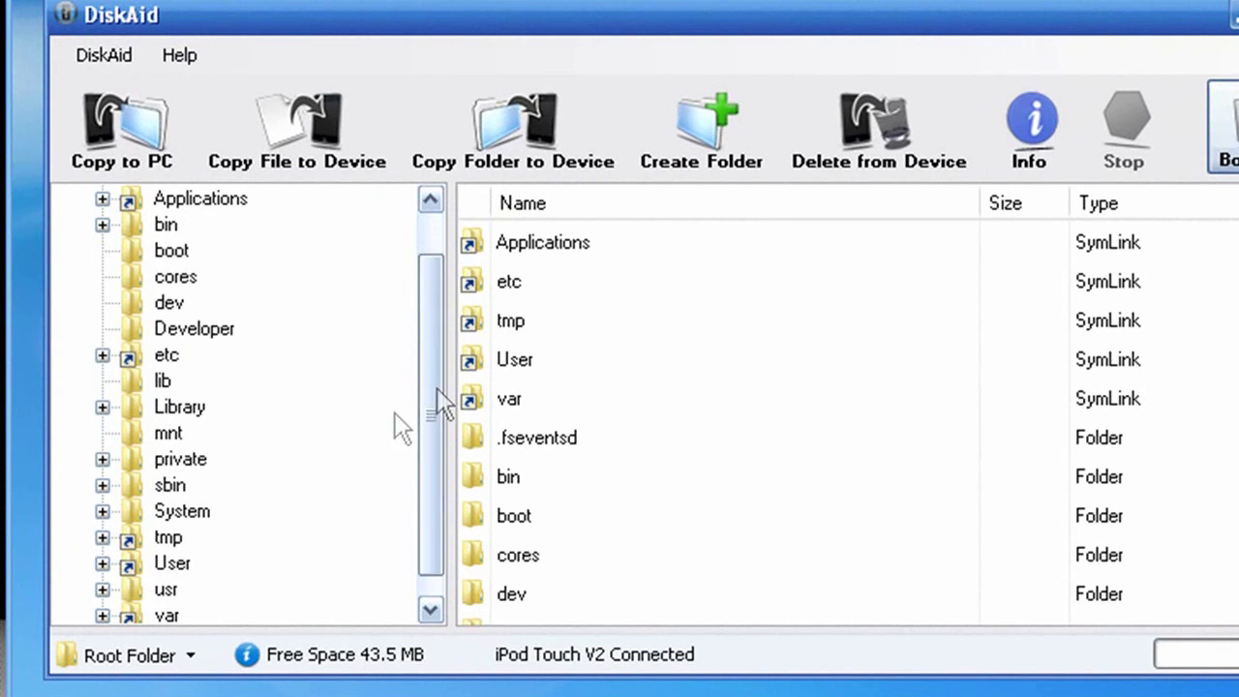
left_click(105, 459)
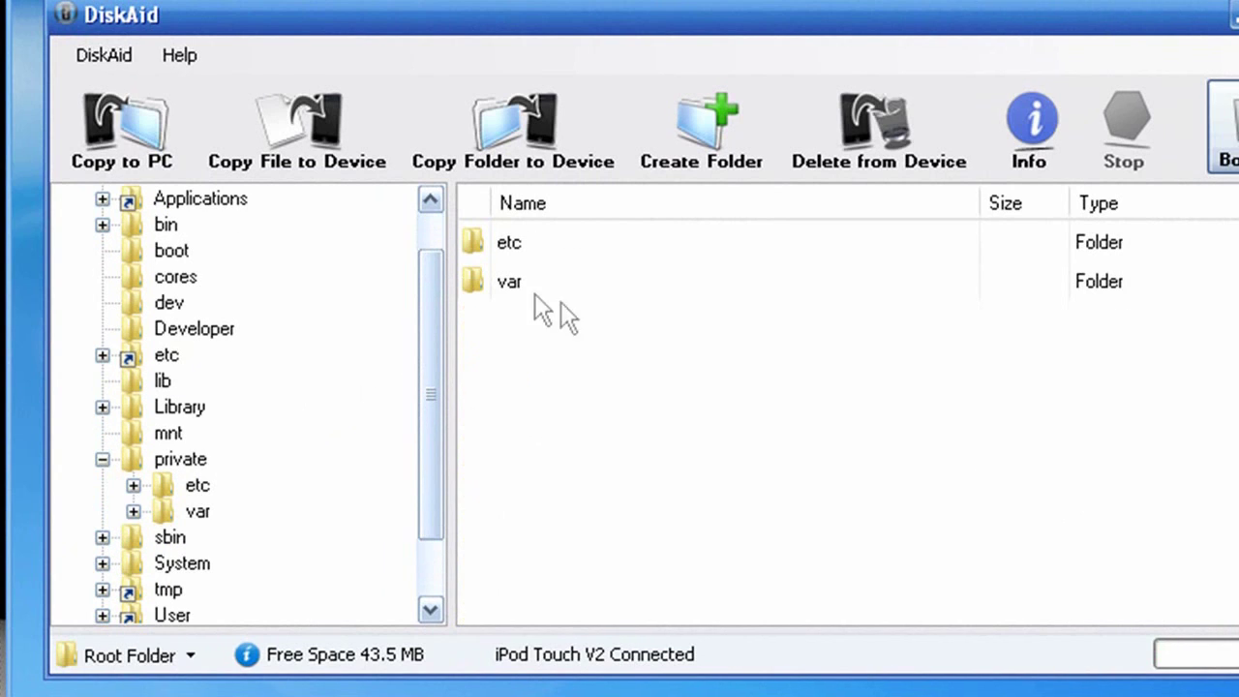
left_click(505, 284)
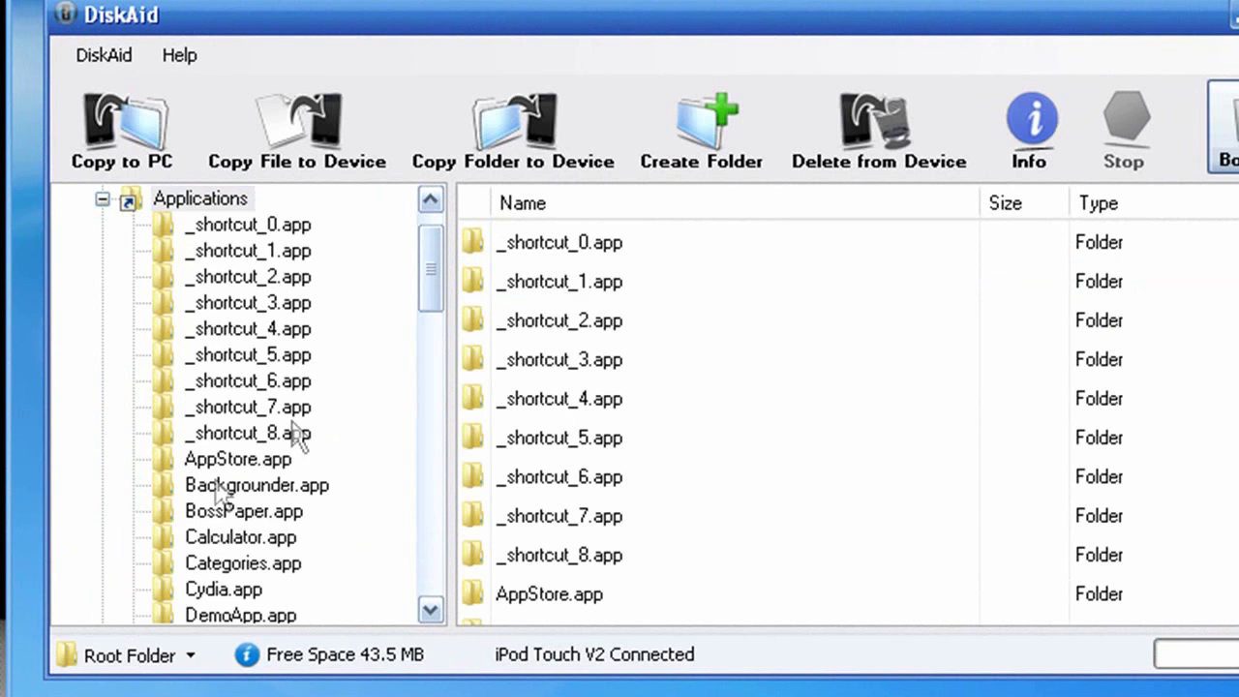
left_click_drag(434, 263, 421, 496)
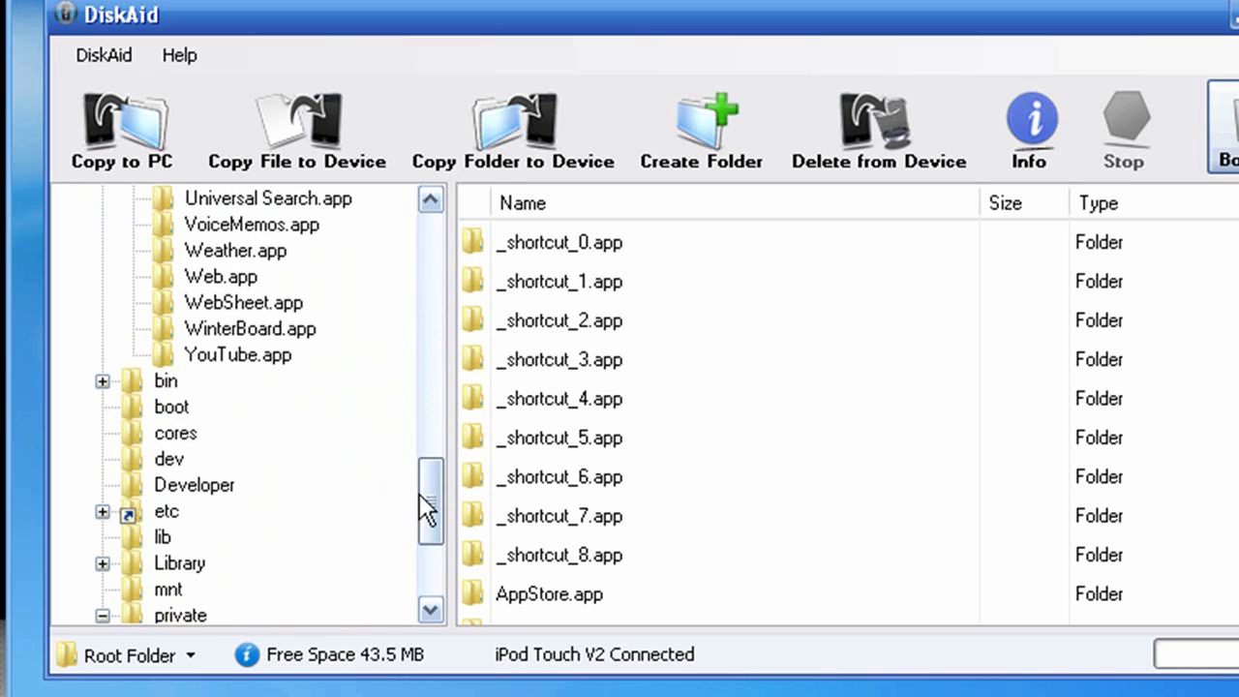
left_click_drag(419, 494, 420, 543)
left_click(170, 461)
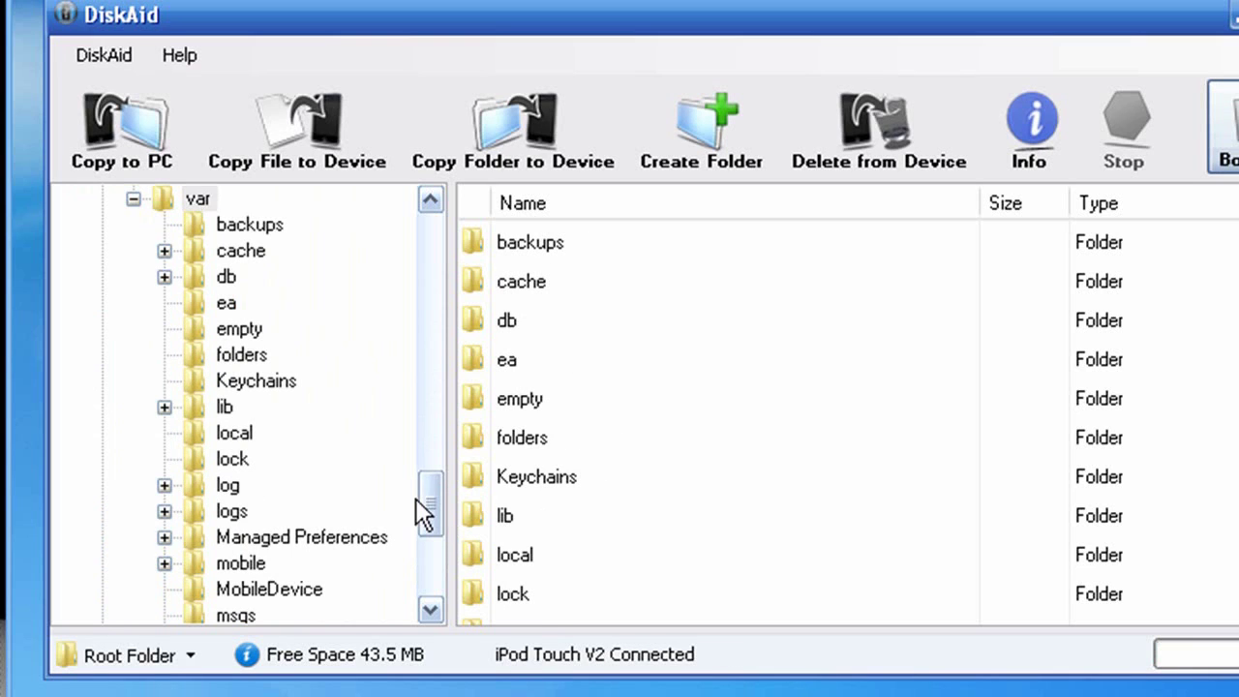
left_click_drag(420, 499, 433, 535)
left_click(264, 538)
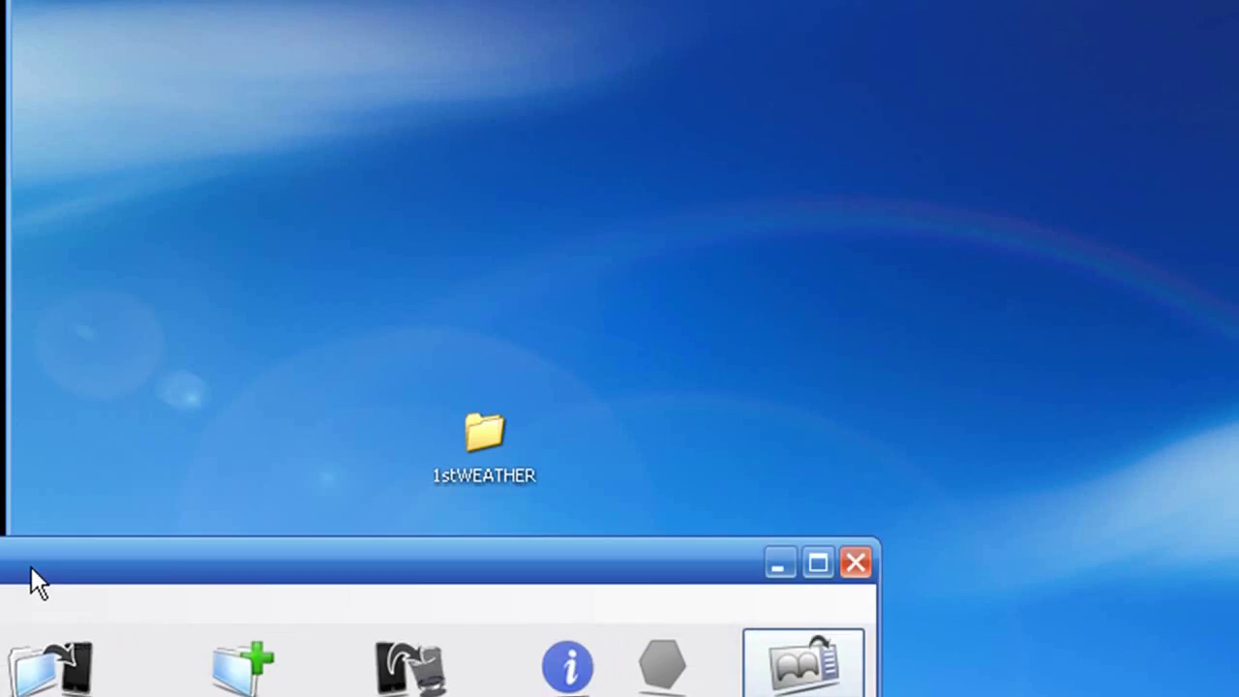
left_click_drag(31, 581, 87, 525)
Drop the desktop 1stWEATHER folder onto Themes.IE2I8M, confirm the replace, and close DiskAid
left_click_drag(500, 435, 495, 58)
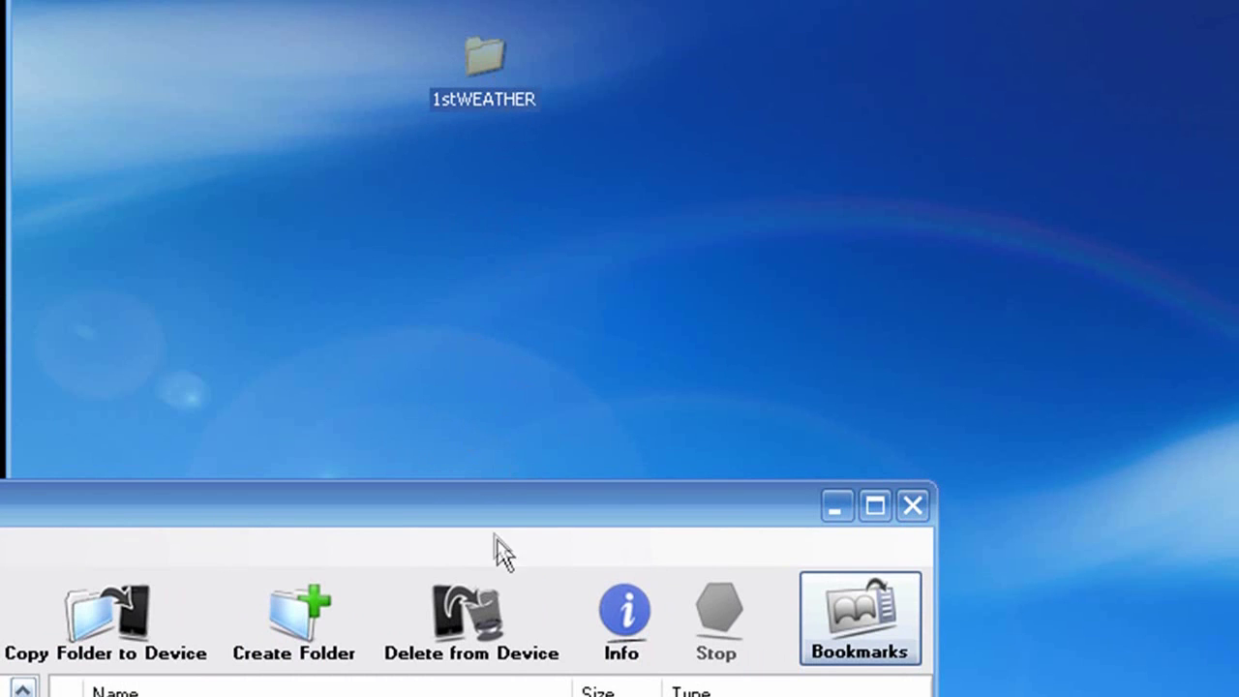
left_click_drag(481, 526, 760, 245)
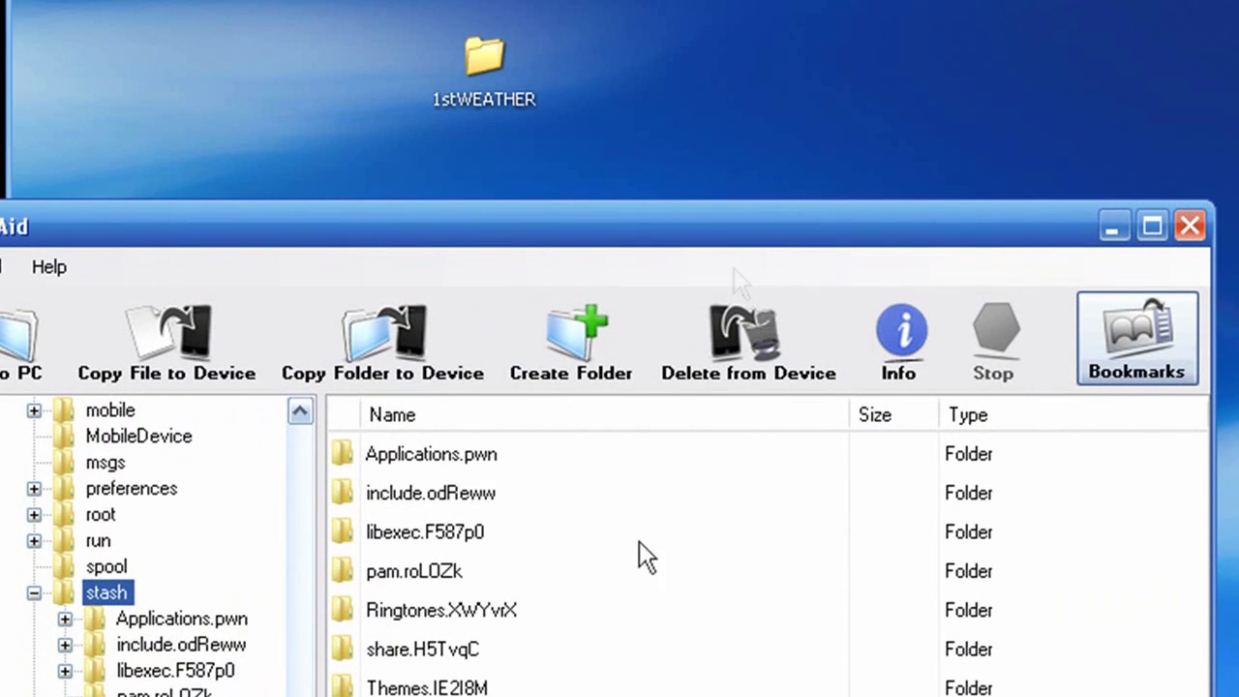
left_click(426, 683)
left_click_drag(463, 58, 494, 474)
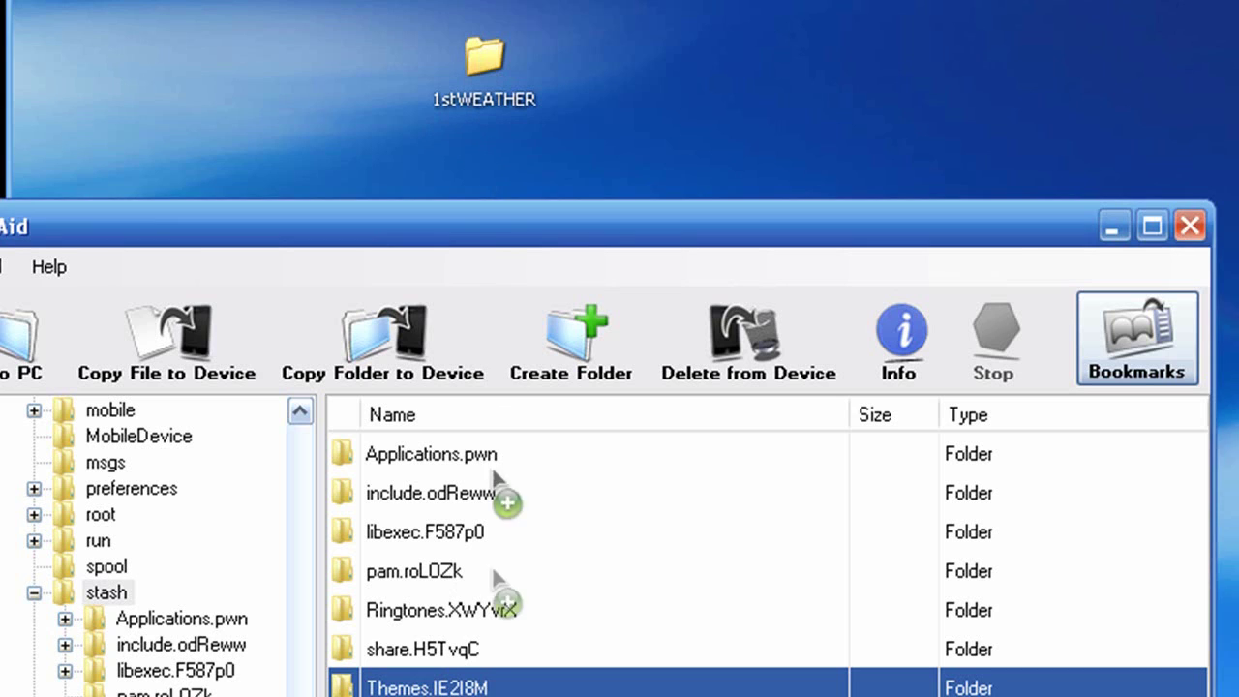
left_click_drag(494, 571, 385, 686)
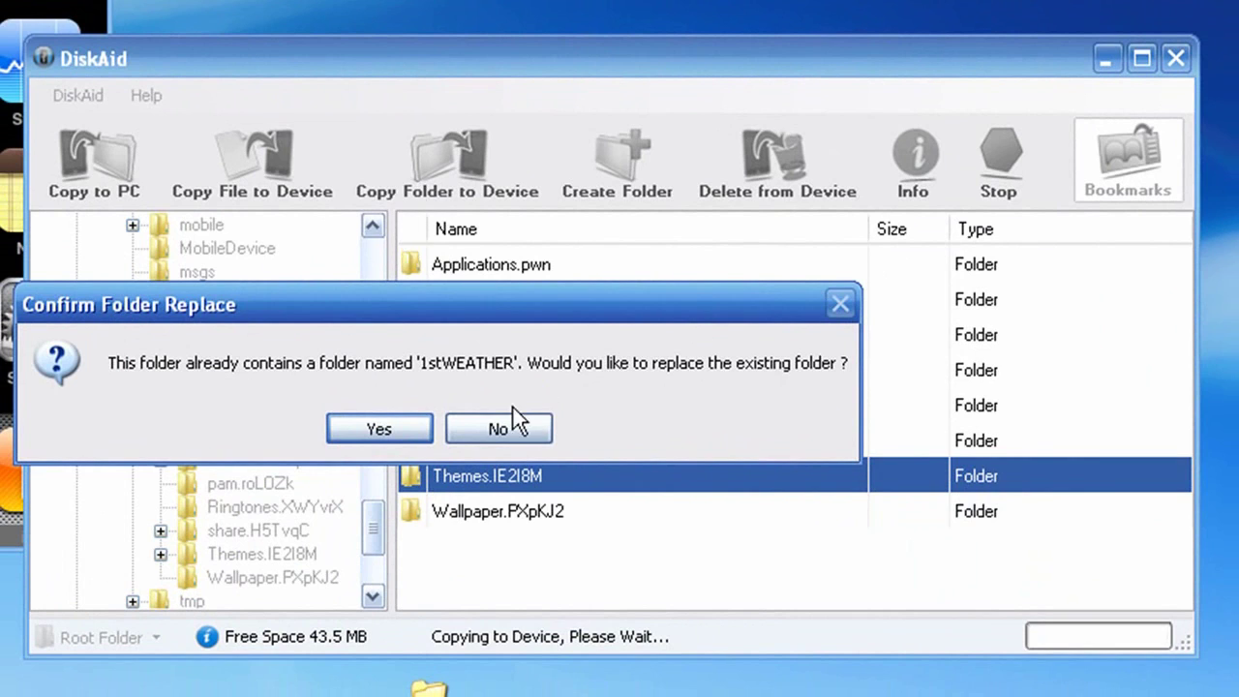
left_click(419, 427)
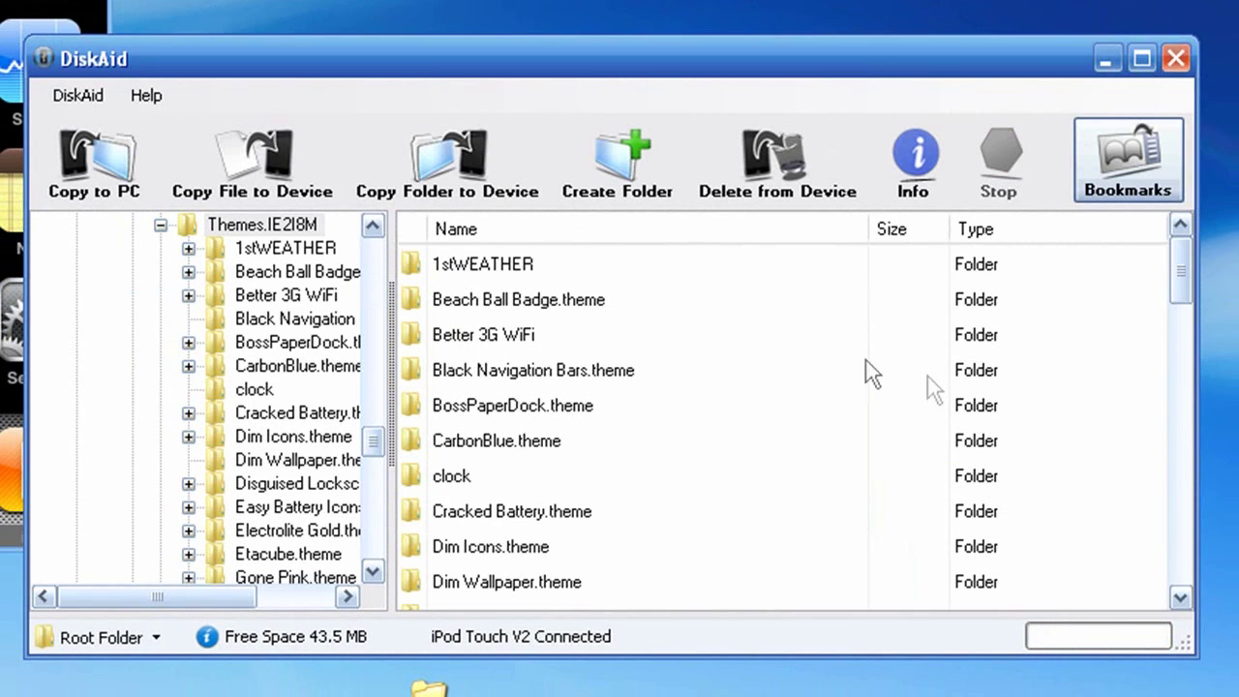
left_click(1186, 53)
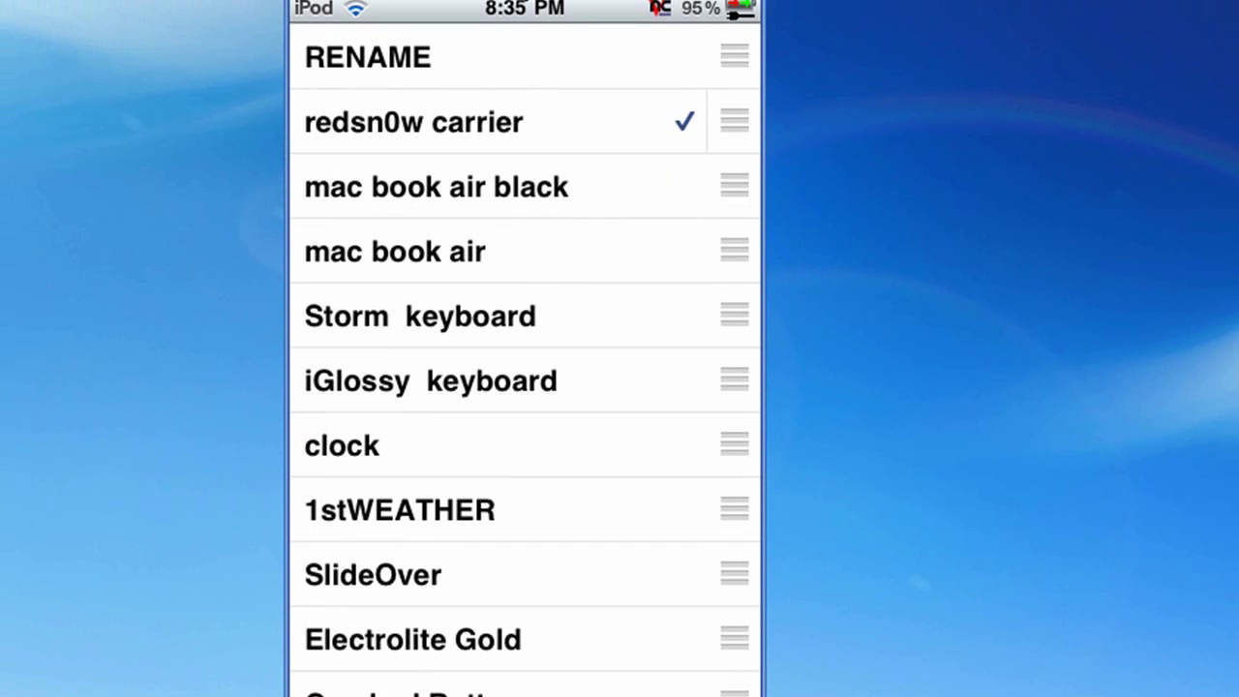
Enable the 1stWEATHER theme in WinterBoard and reconnect after the connection drops
left_click(400, 510)
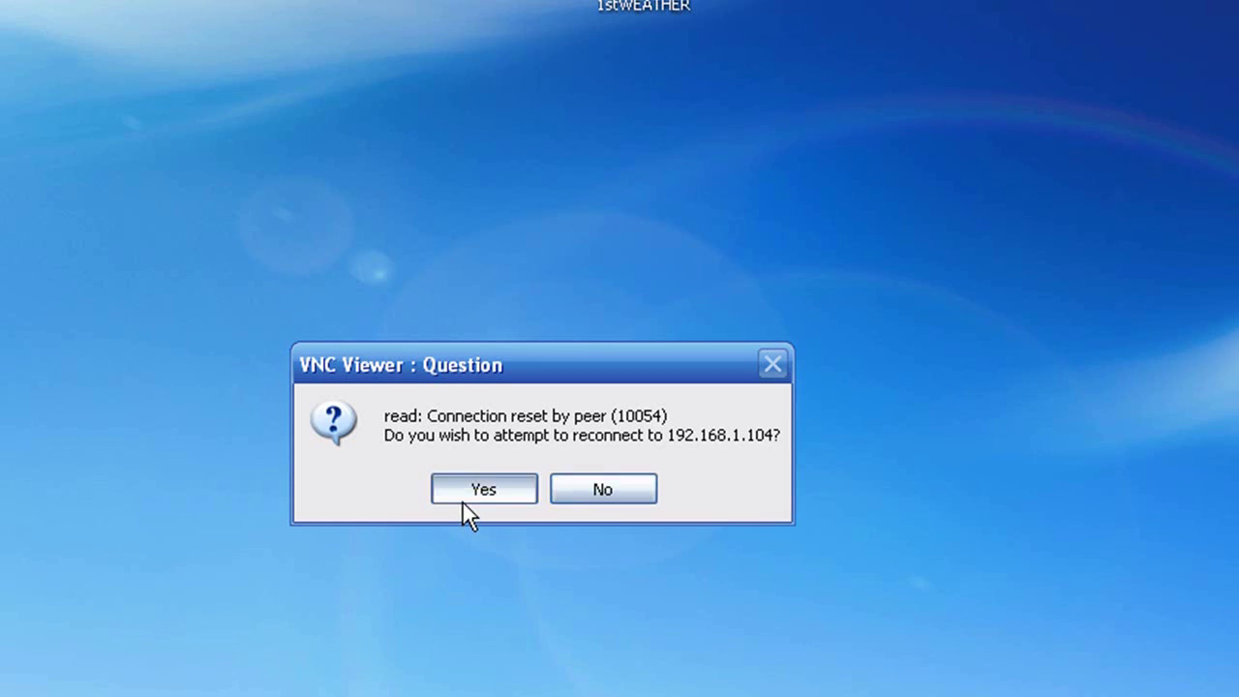
left_click(463, 502)
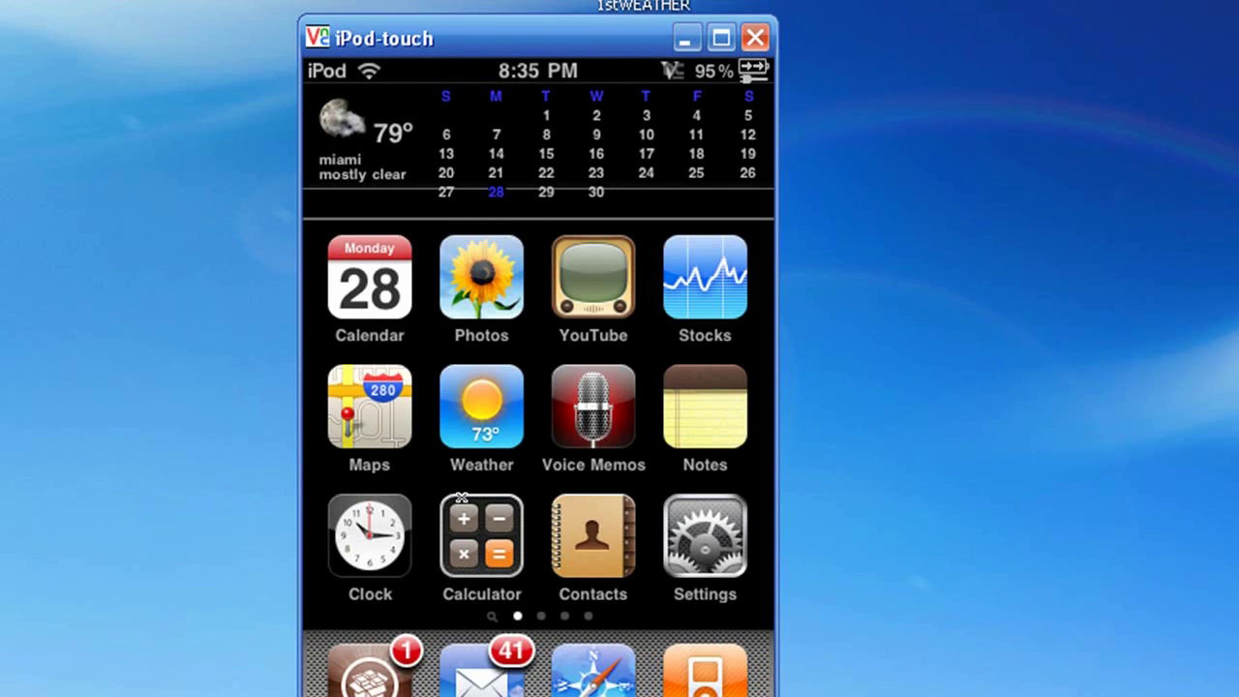
Swipe to the second home-screen page, check 1stWEATHER in WinterBoard, and return home
mouse_move(461, 498)
left_mouse_down()
mouse_move(348, 499)
mouse_move(461, 498)
left_mouse_up()
left_click_drag(462, 497, 348, 499)
left_click(462, 498)
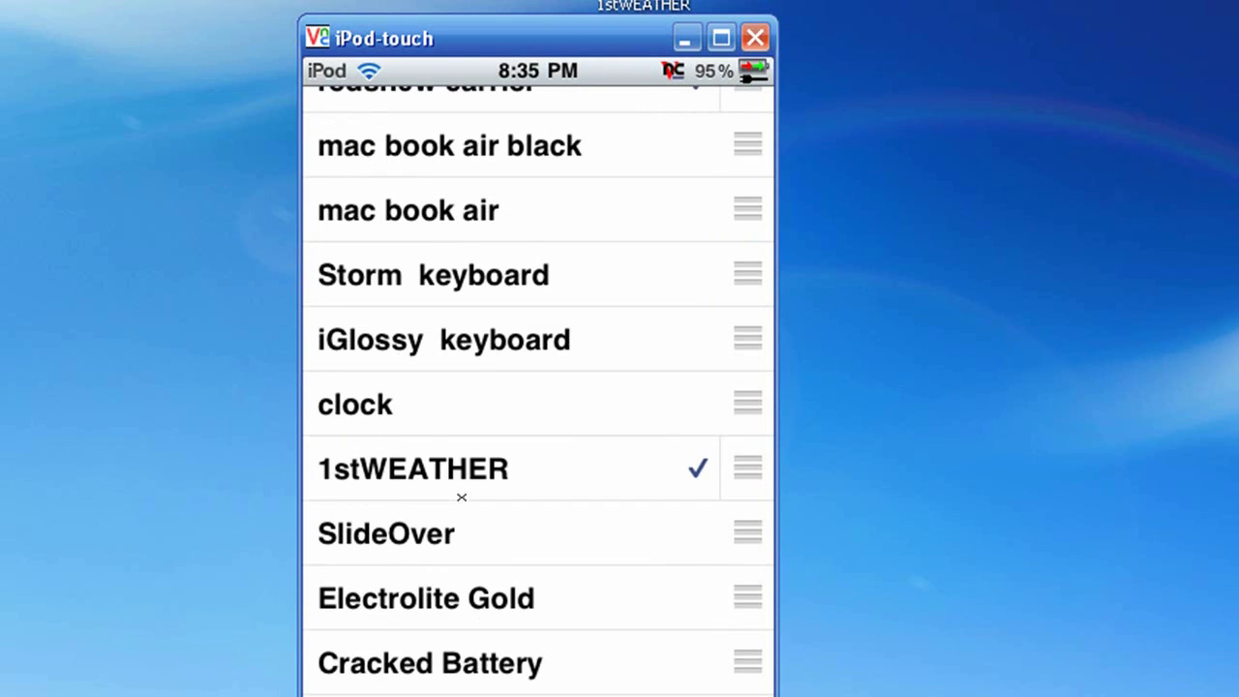
right_click(462, 497)
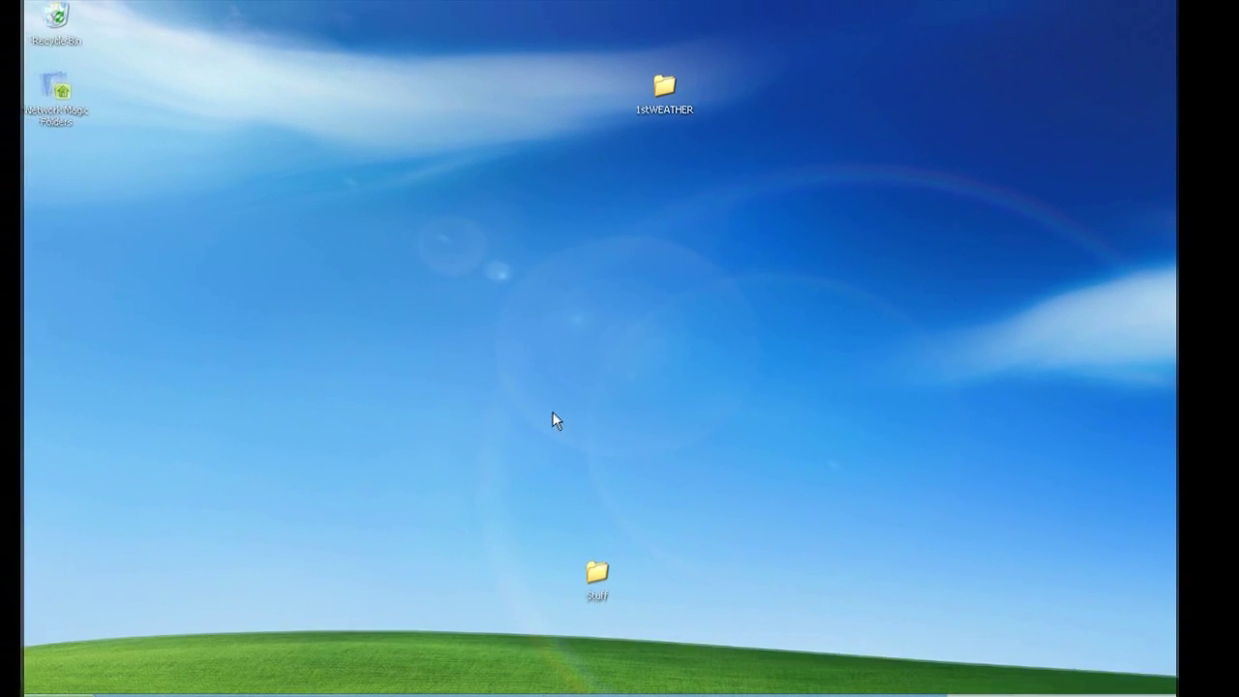
Launch VNC Viewer 4 from the RealVNC programs and connect to 192.168.1.104
left_click(39, 693)
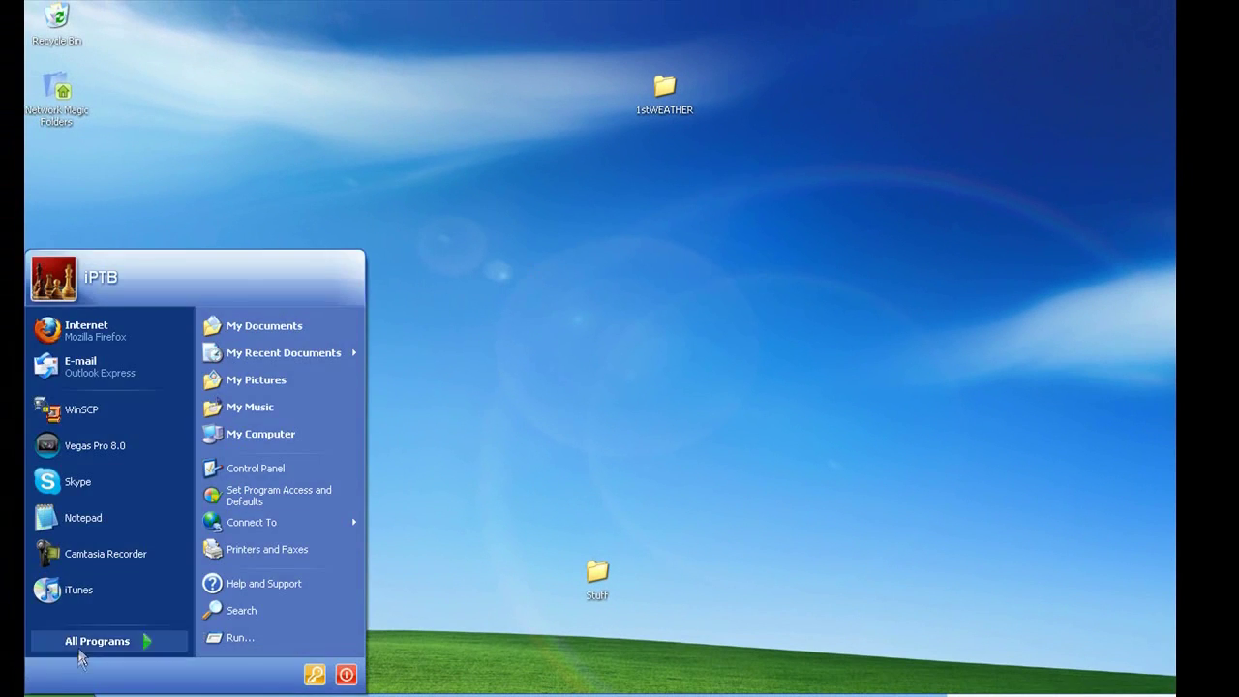
mouse_move(94, 635)
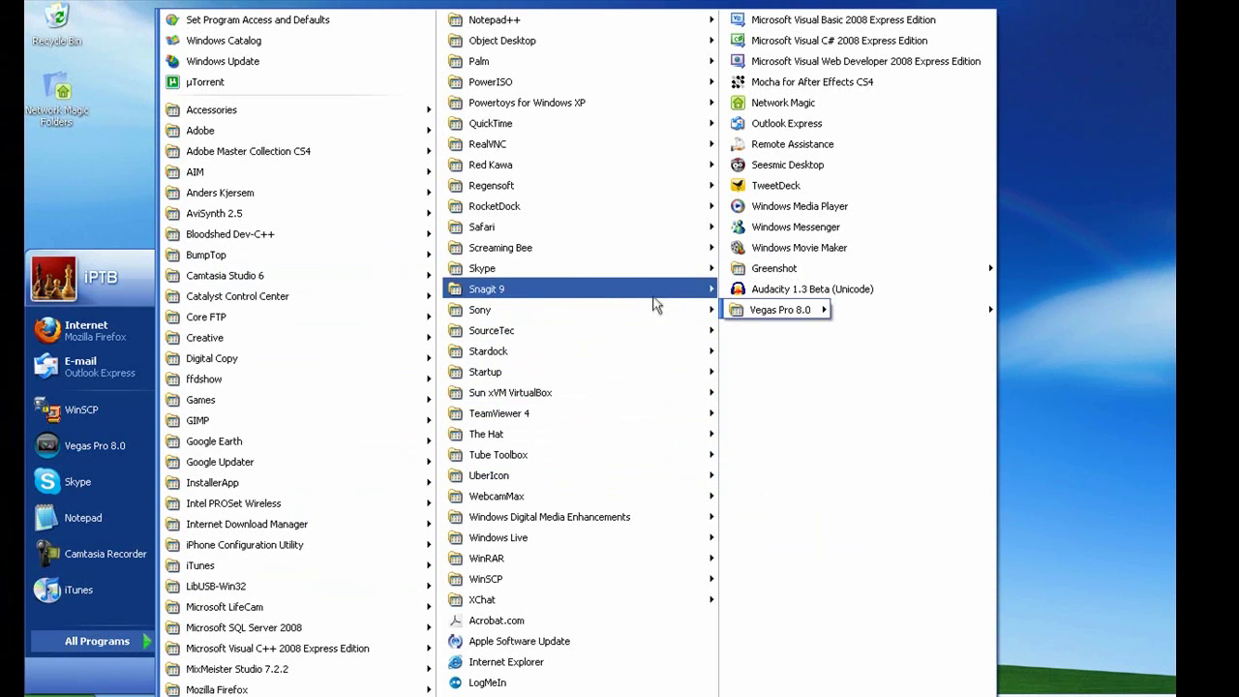
mouse_move(682, 146)
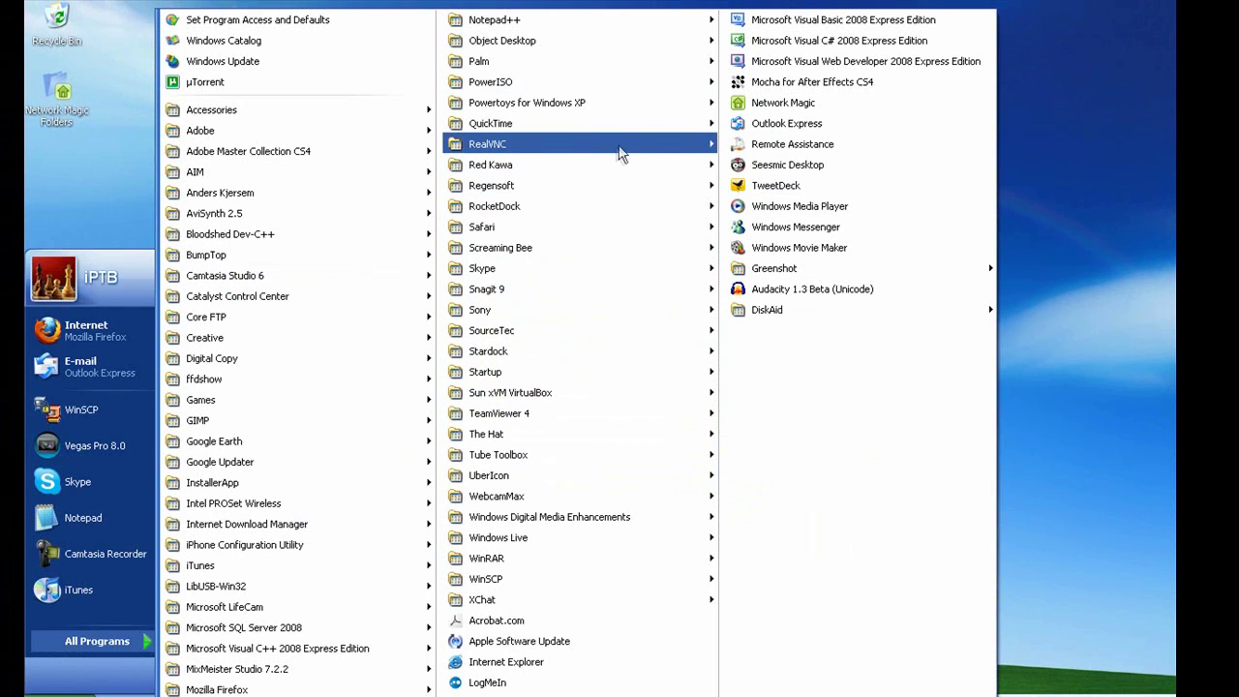
mouse_move(809, 185)
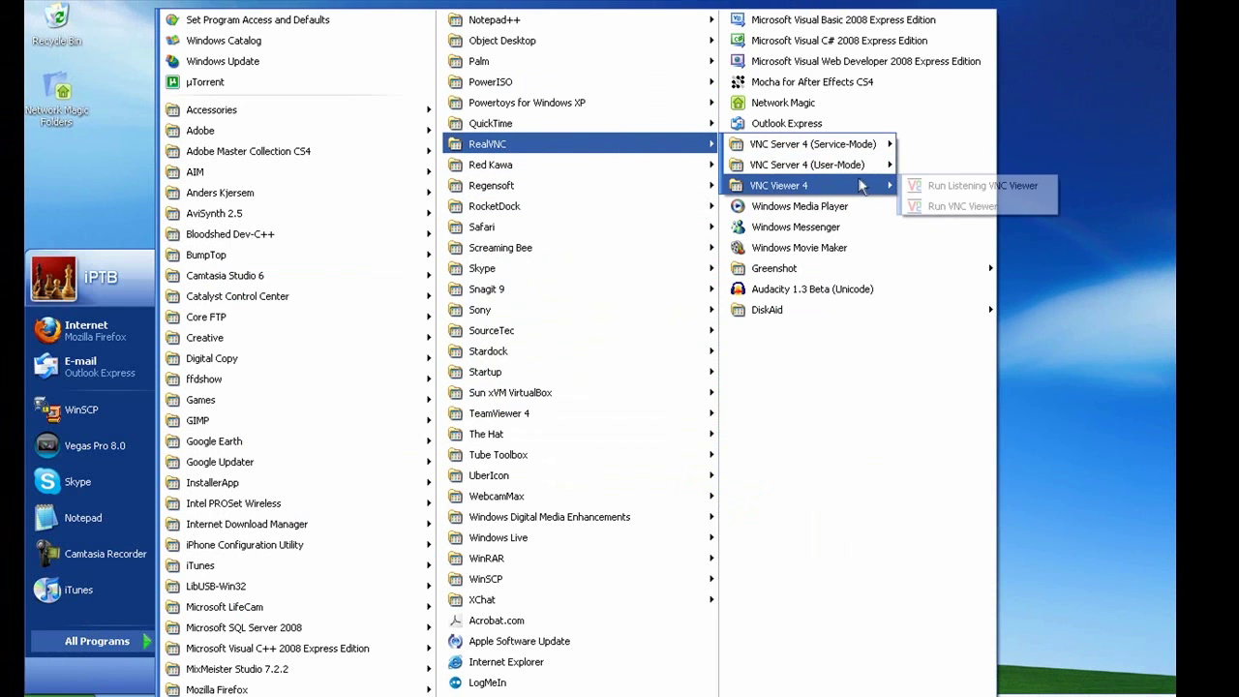
left_click(959, 206)
left_click(637, 392)
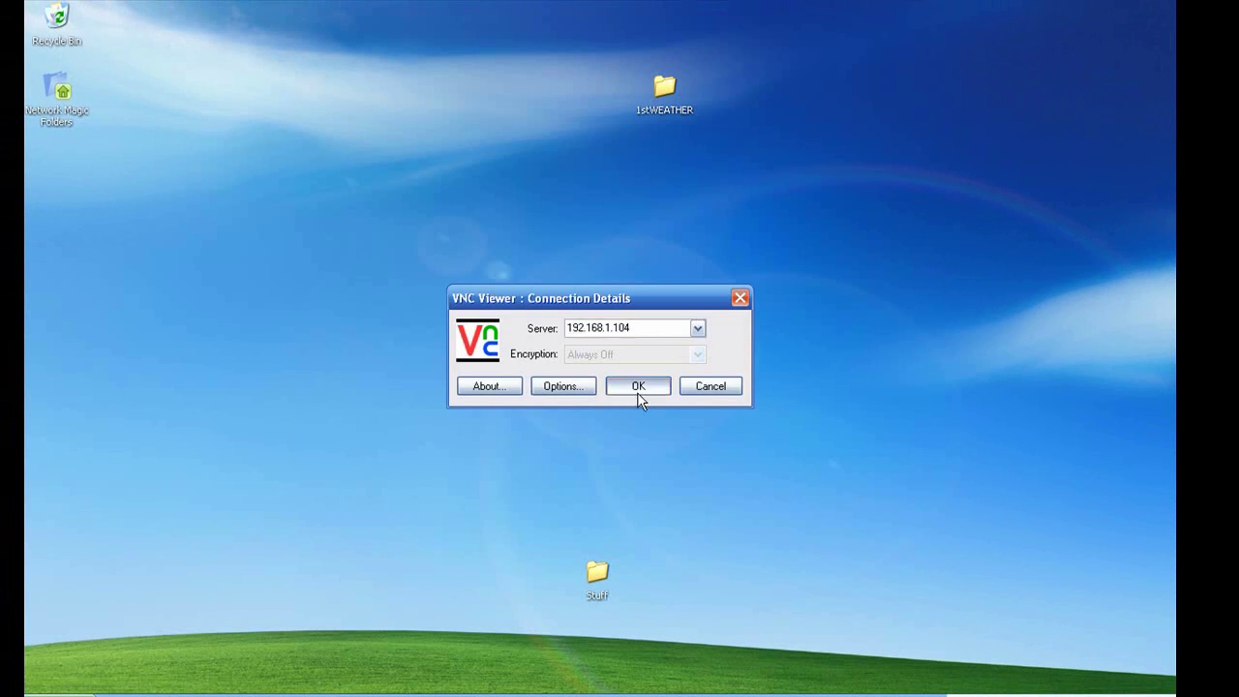